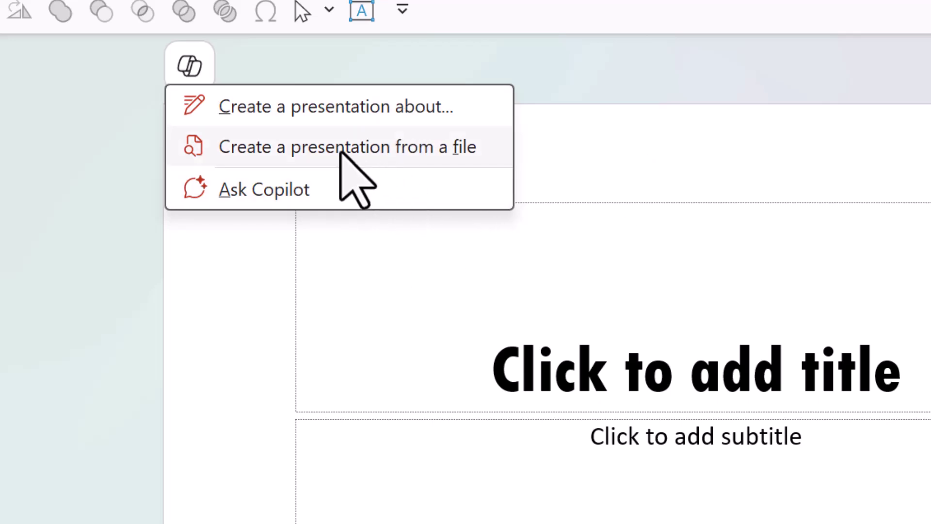
# Step: Choose 'Create a presentation from a file' in Copilot, leaving the prompt awaiting a source file
pyautogui.click(341, 153)
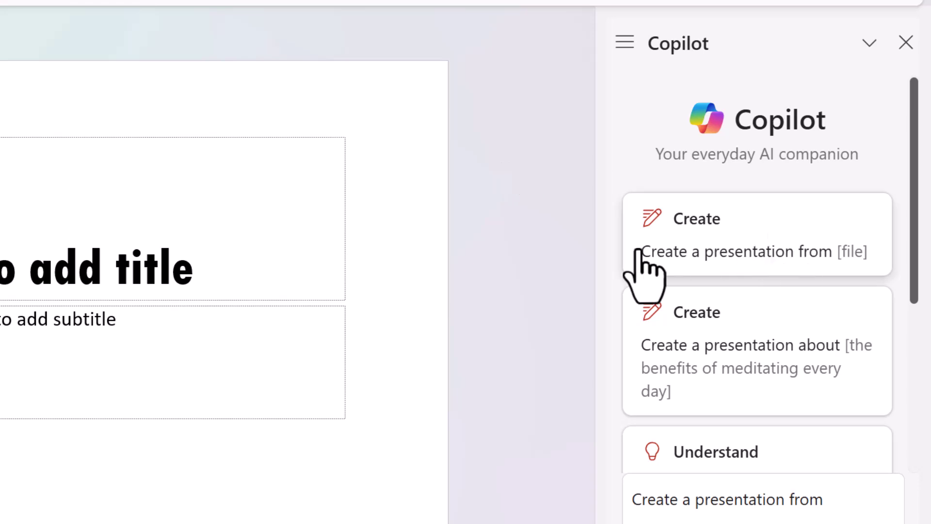
pyautogui.click(789, 247)
pyautogui.click(790, 248)
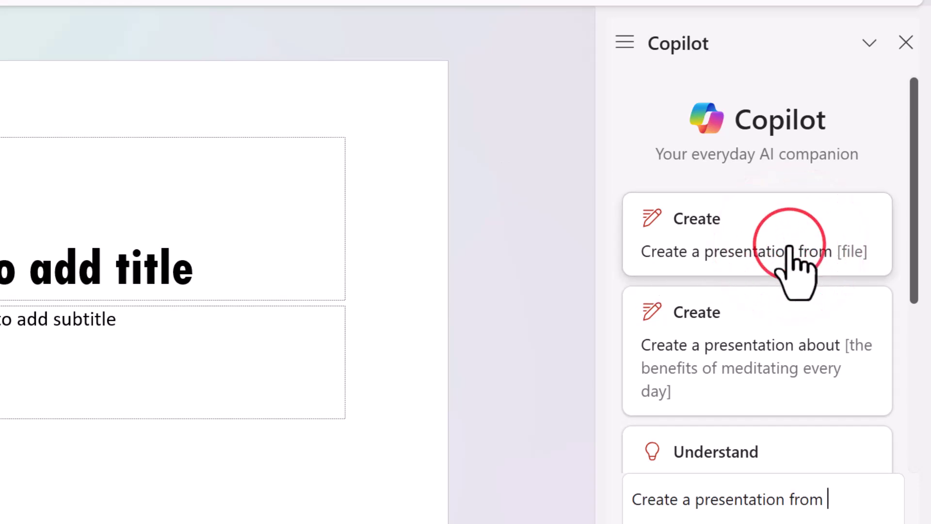
pyautogui.click(789, 248)
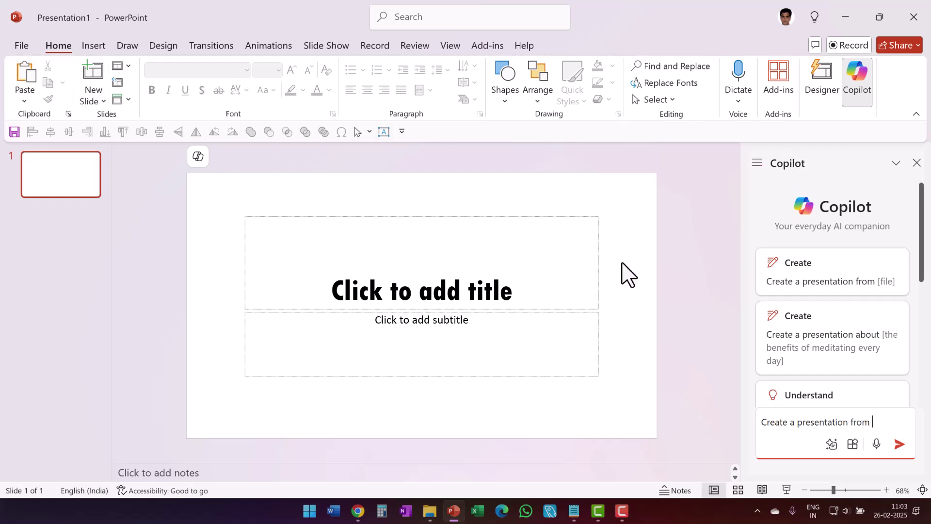
pyautogui.click(864, 97)
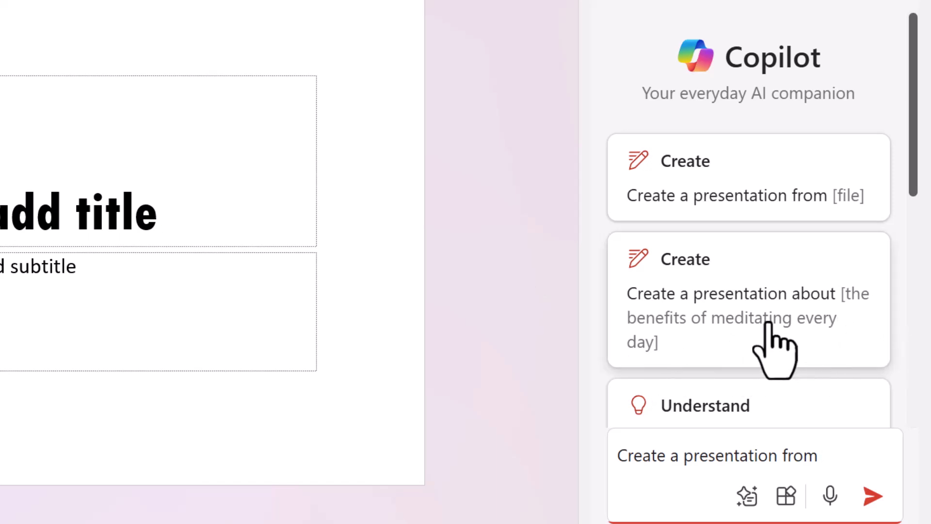
# Step: Ask Copilot for a presentation about meditating every day, producing a 20-slide outline
pyautogui.click(776, 338)
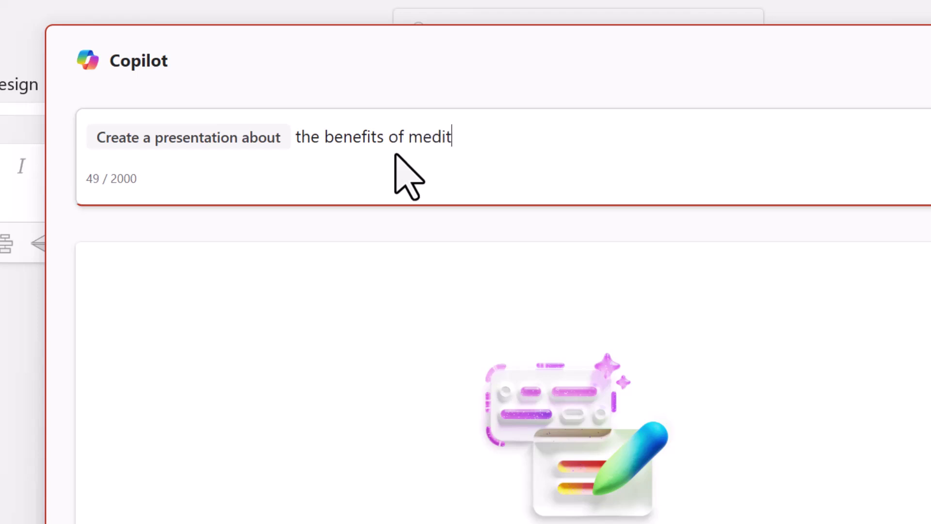
pyautogui.write('ating everyday')
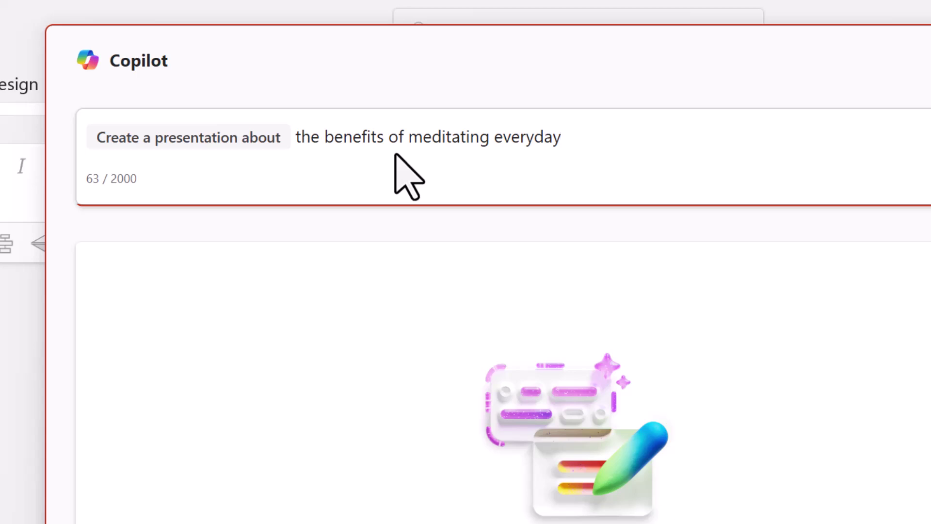
pyautogui.press('Return')
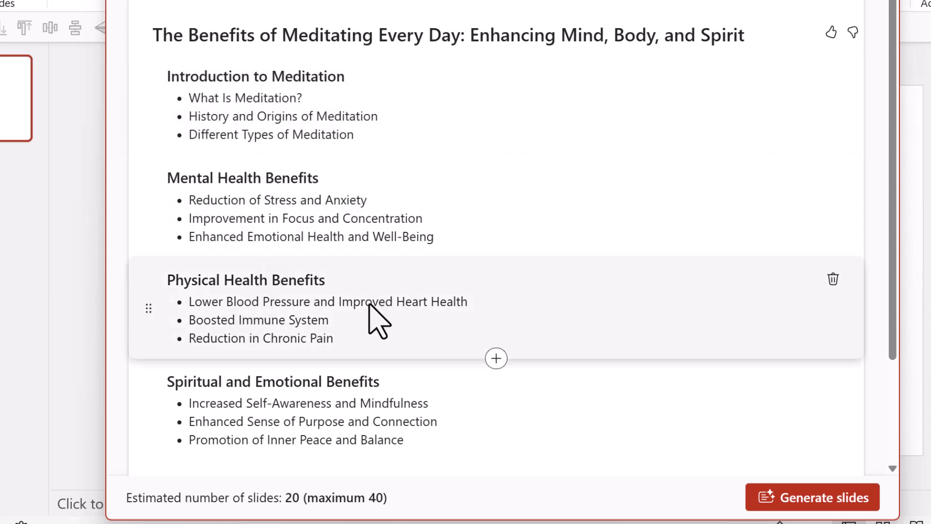
pyautogui.scroll(-3, 421, 392)
pyautogui.scroll(3, 435, 234)
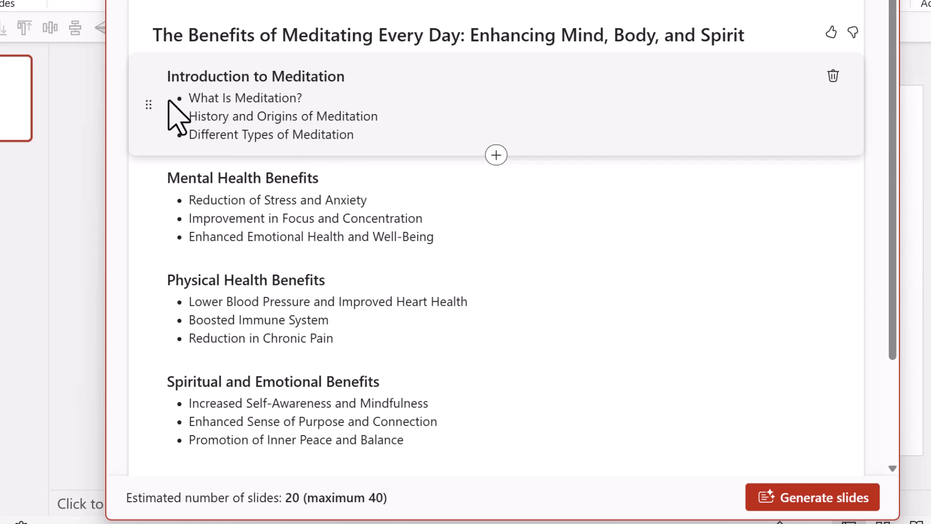
pyautogui.moveTo(146, 97)
pyautogui.mouseDown()
pyautogui.moveTo(141, 129)
pyautogui.moveTo(150, 93)
pyautogui.mouseUp()
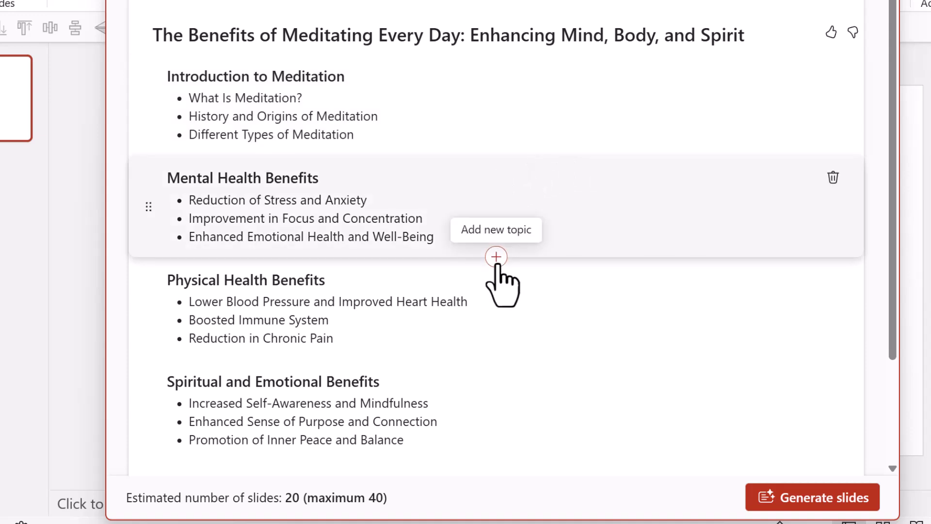
pyautogui.scroll(-3, 482, 349)
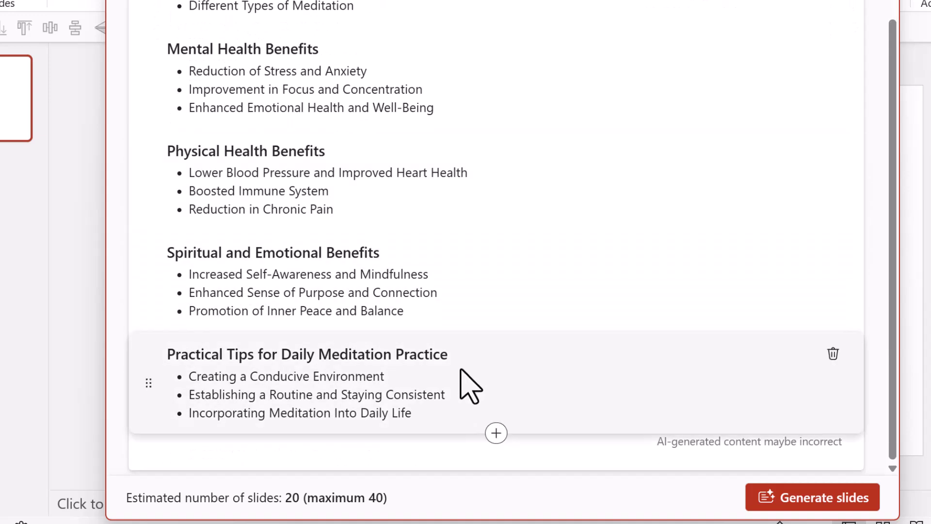
# Step: Add a 'Making Meditation a Daily Habit' topic to the end of the Copilot outline
pyautogui.click(496, 433)
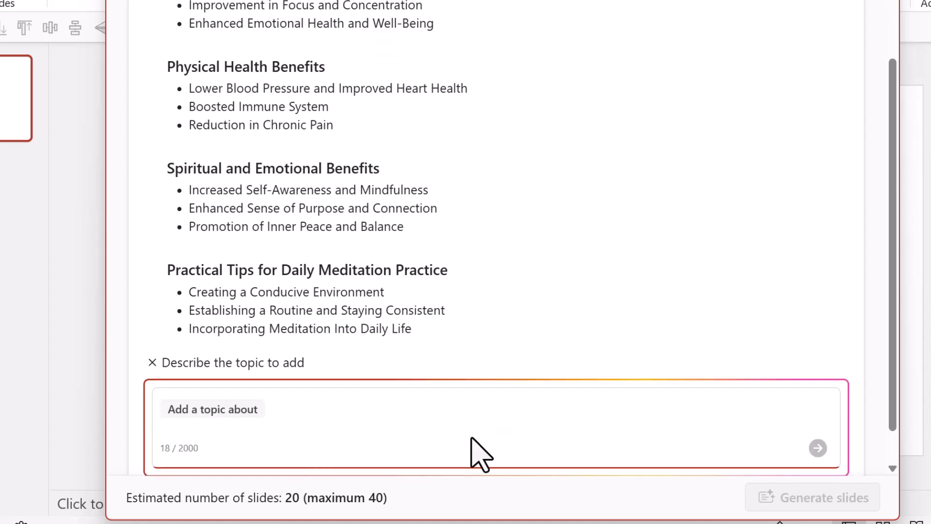
pyautogui.write('Mak')
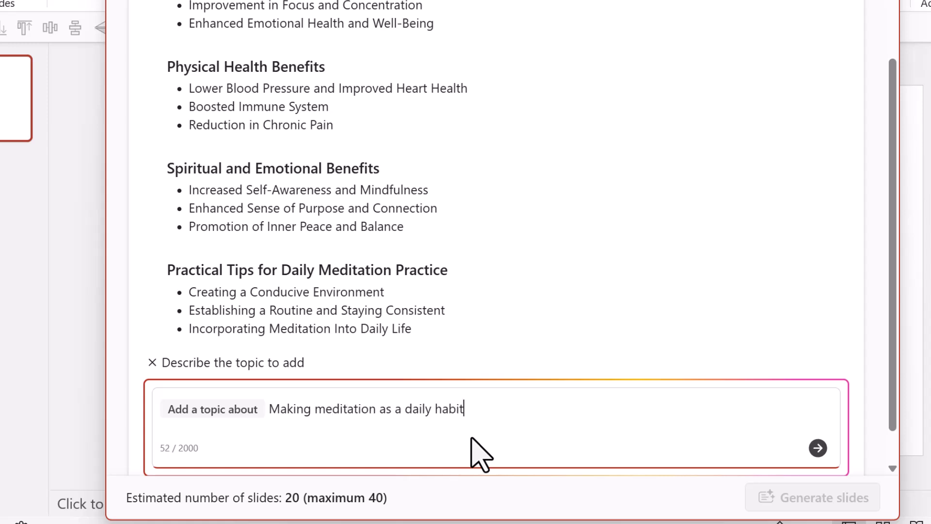
pyautogui.click(818, 448)
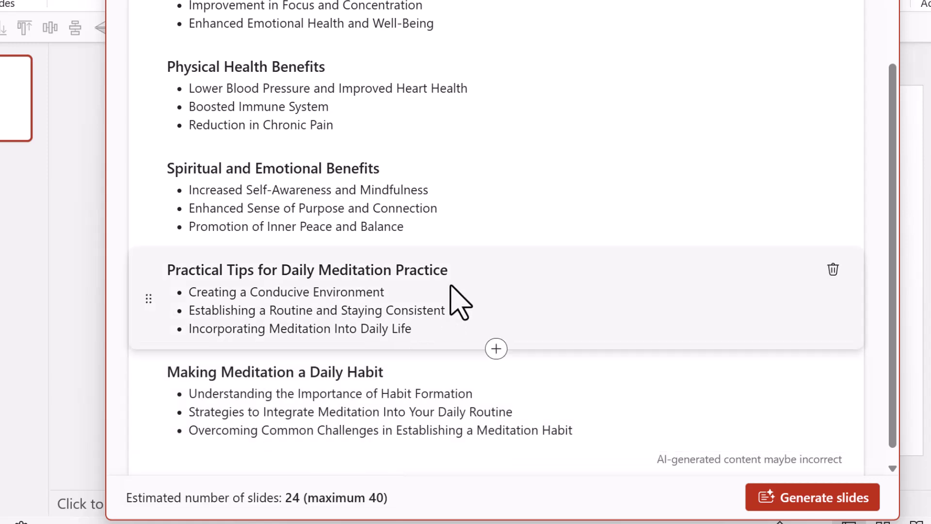
# Step: Generate and keep the 27-slide meditation deck, then open slide 1 for editing
pyautogui.click(805, 506)
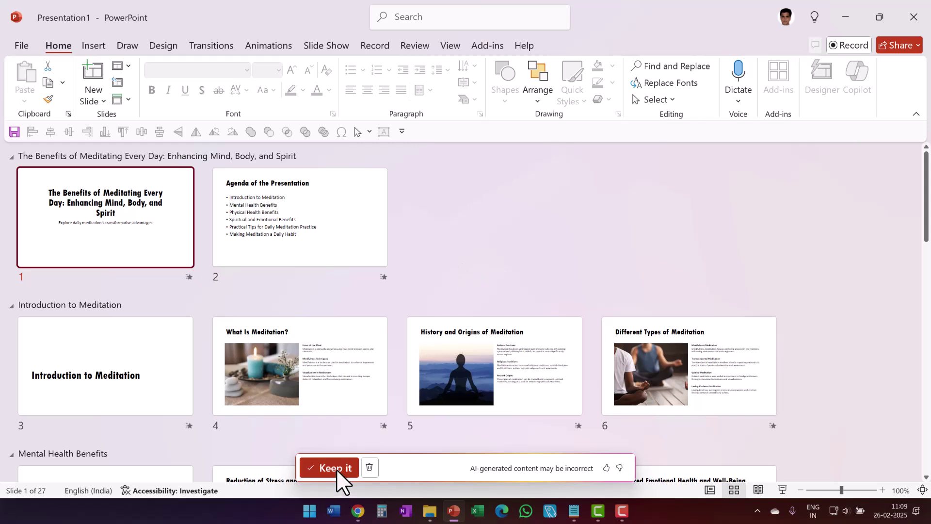
pyautogui.click(337, 468)
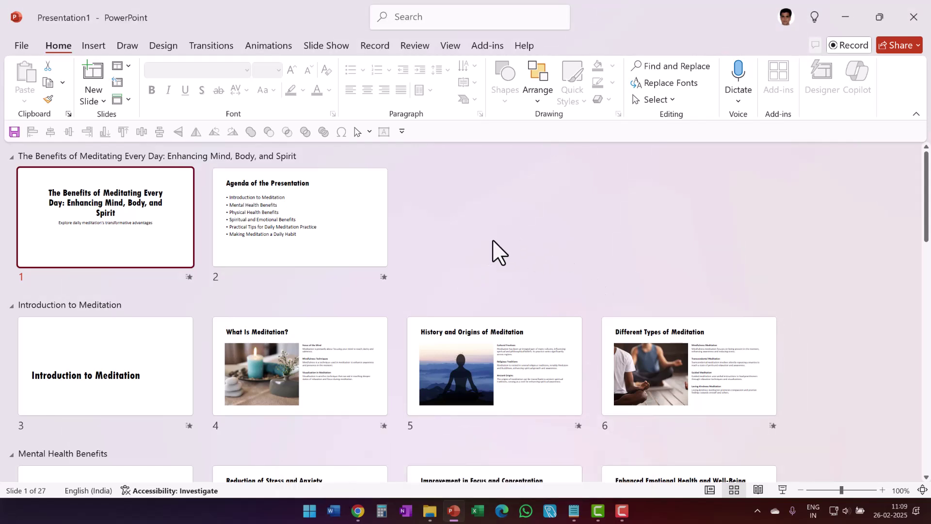
pyautogui.doubleClick(91, 209)
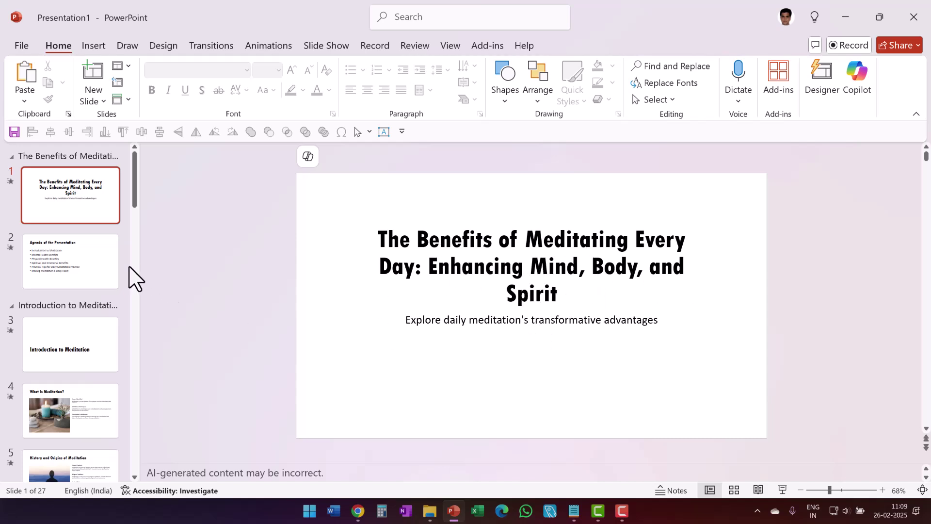
# Step: Go through slides 2 and 3 to reach slide 4, 'What Is Meditation?'
pyautogui.click(110, 270)
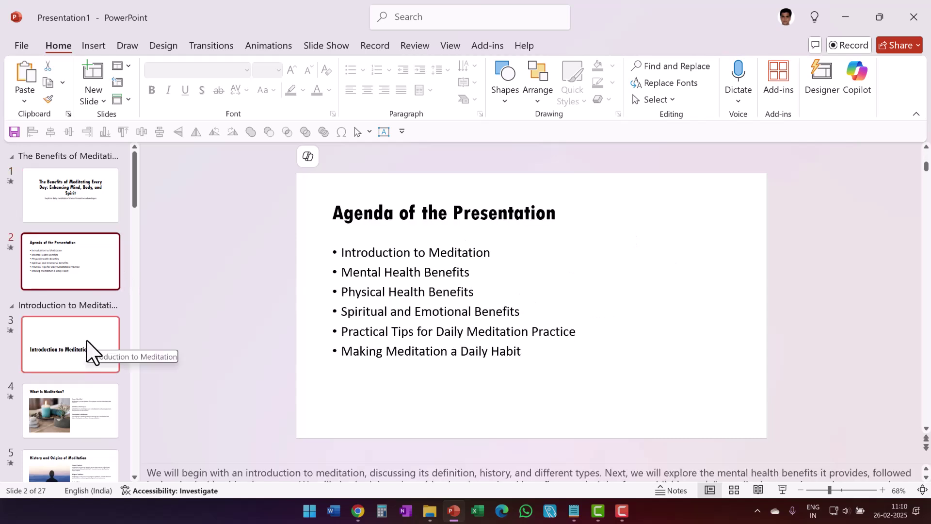
pyautogui.click(91, 353)
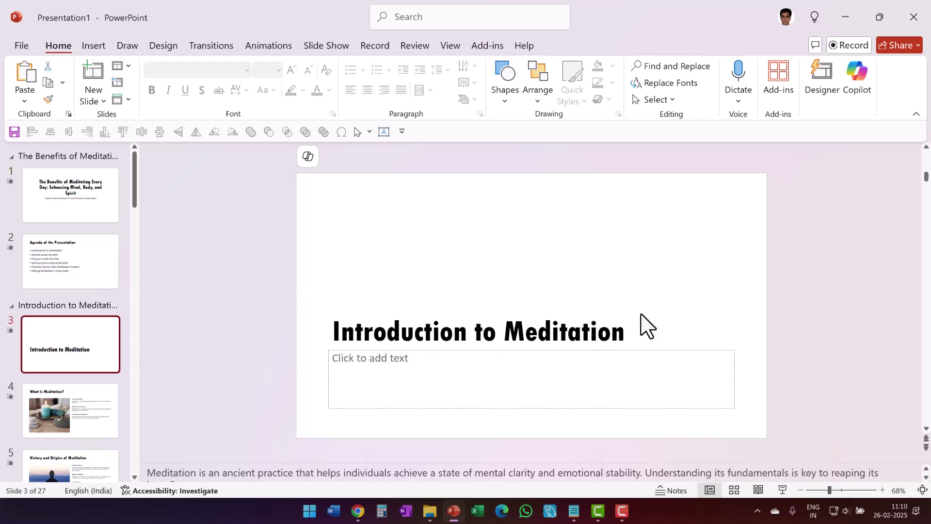
pyautogui.click(83, 429)
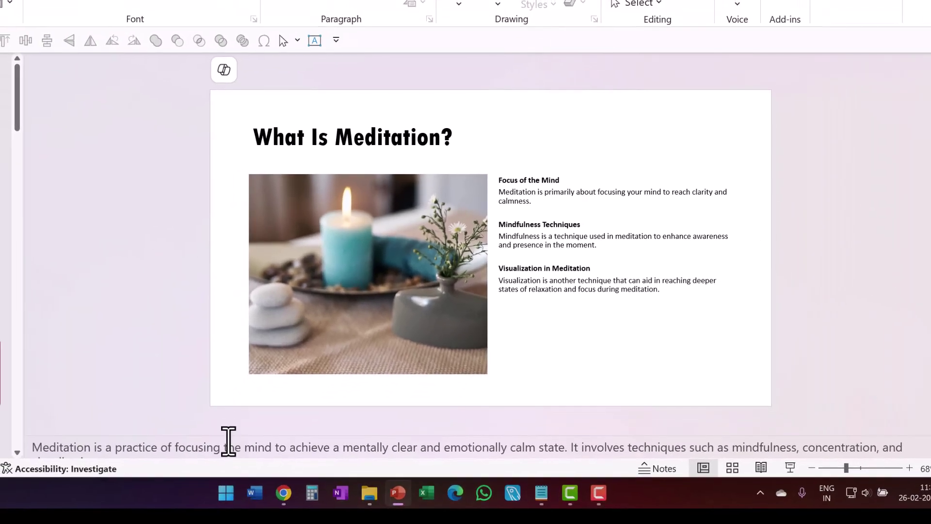
# Step: Enlarge the notes pane and move to 'Different Types of Meditation' to read its full note
pyautogui.moveTo(224, 447); pyautogui.dragTo(255, 446)
pyautogui.moveTo(232, 415); pyautogui.dragTo(232, 315)
pyautogui.click(670, 241)
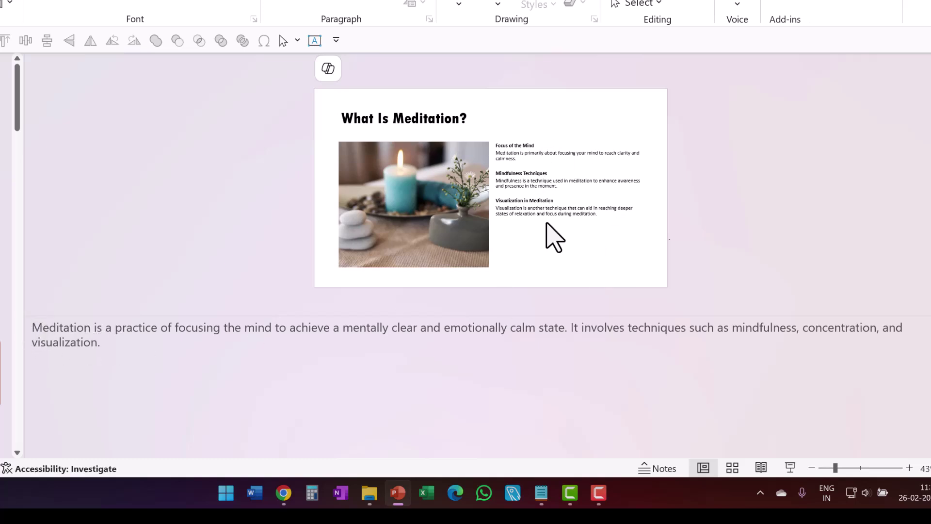
pyautogui.scroll(-1, 114, 391)
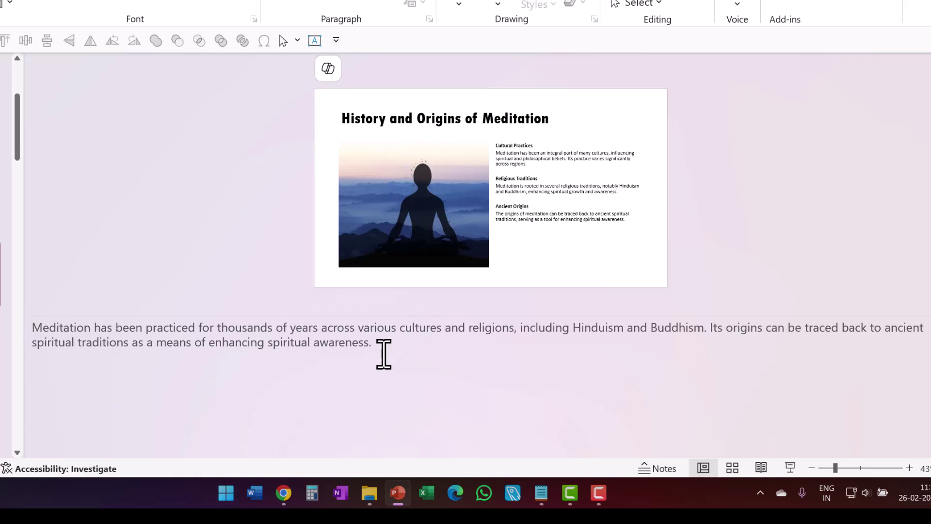
pyautogui.press('pagedown')
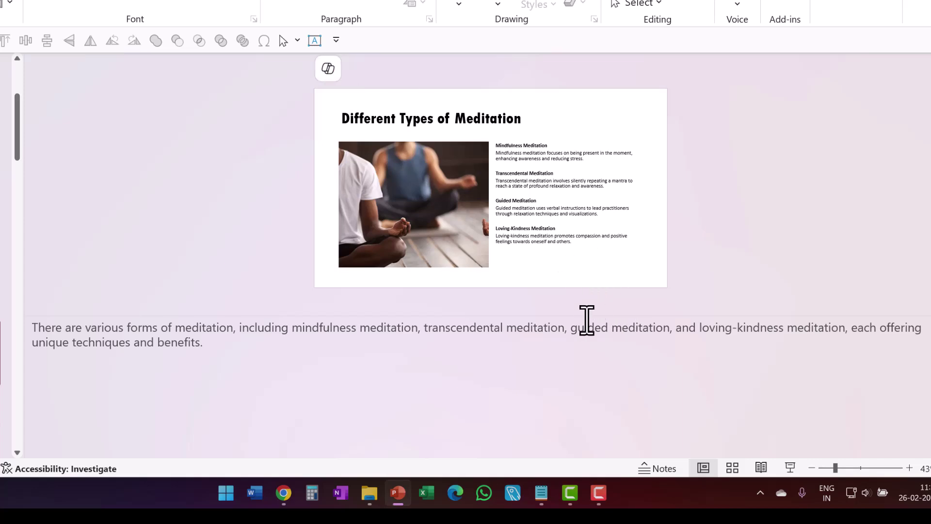
pyautogui.moveTo(586, 315); pyautogui.dragTo(584, 429)
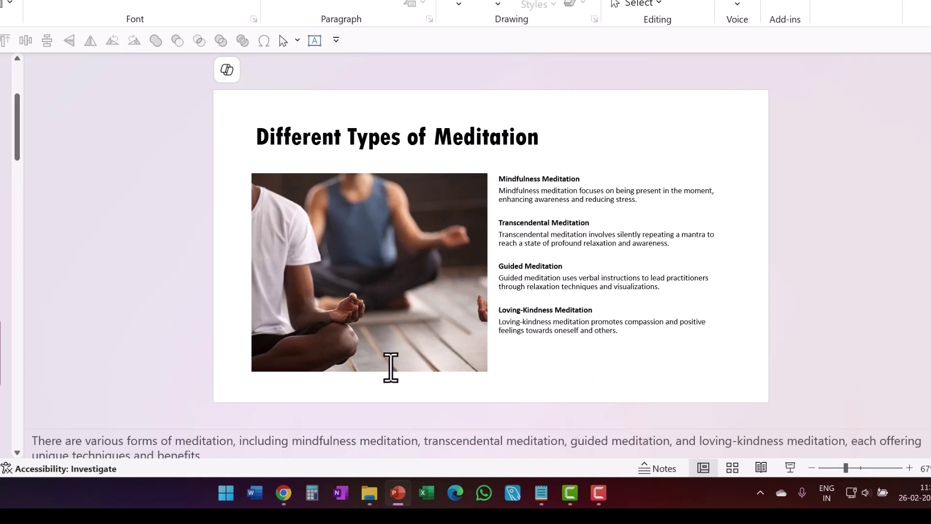
pyautogui.moveTo(158, 433); pyautogui.dragTo(162, 431)
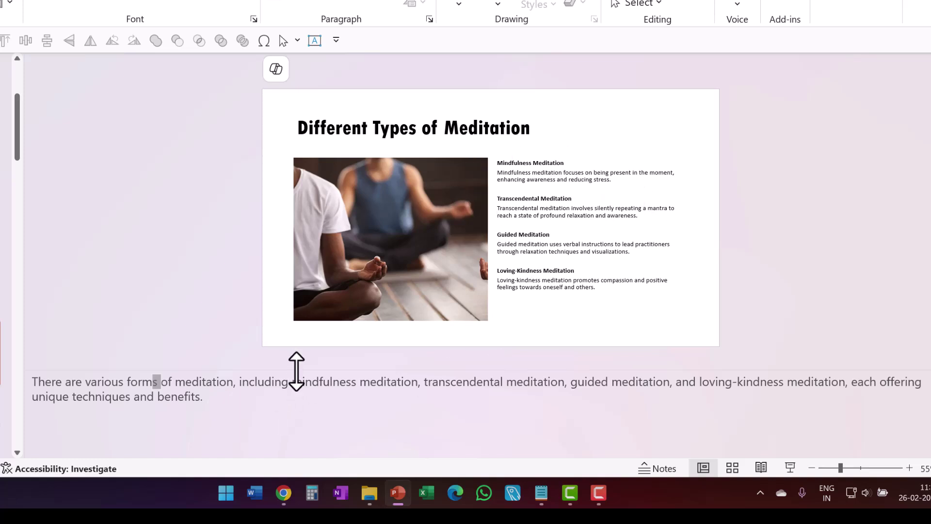
# Step: Close the notes pane so slide 6 of 27 stands alone
pyautogui.click(665, 469)
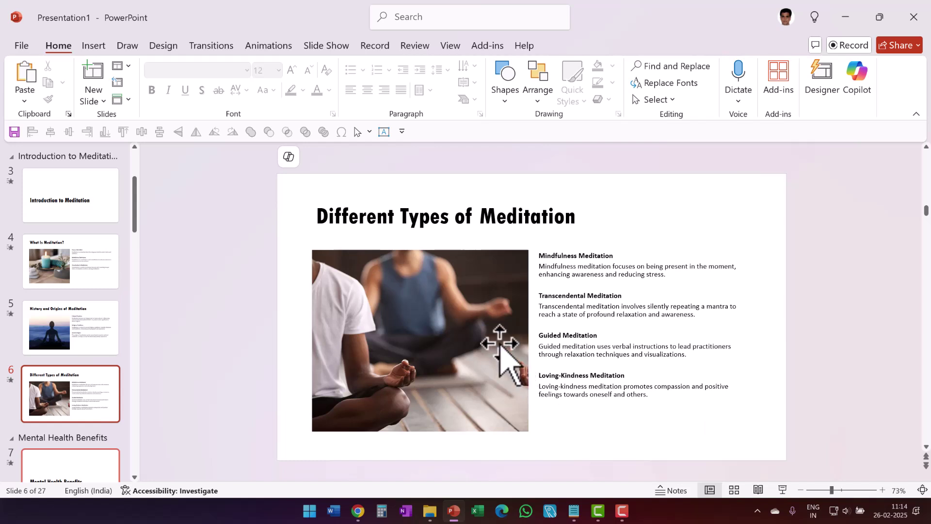
pyautogui.click(76, 291)
pyautogui.click(451, 357)
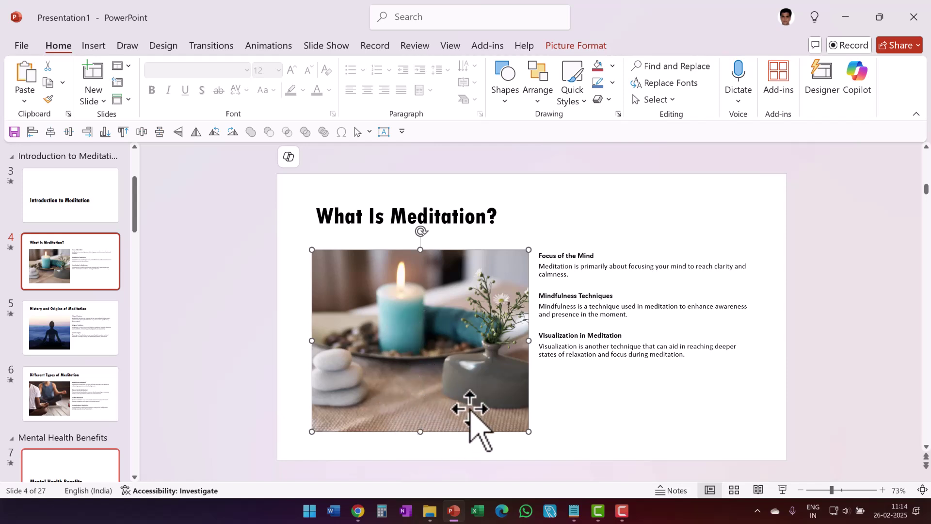
pyautogui.click(36, 348)
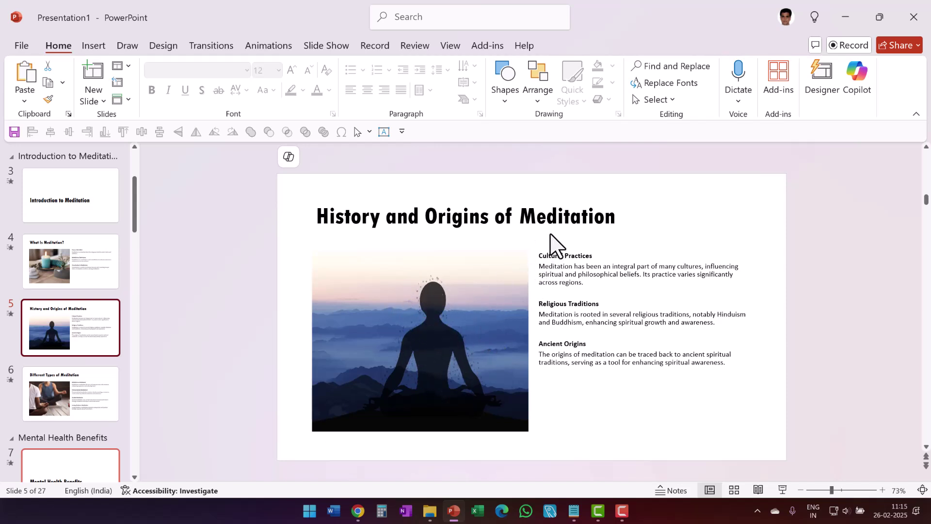
pyautogui.click(83, 402)
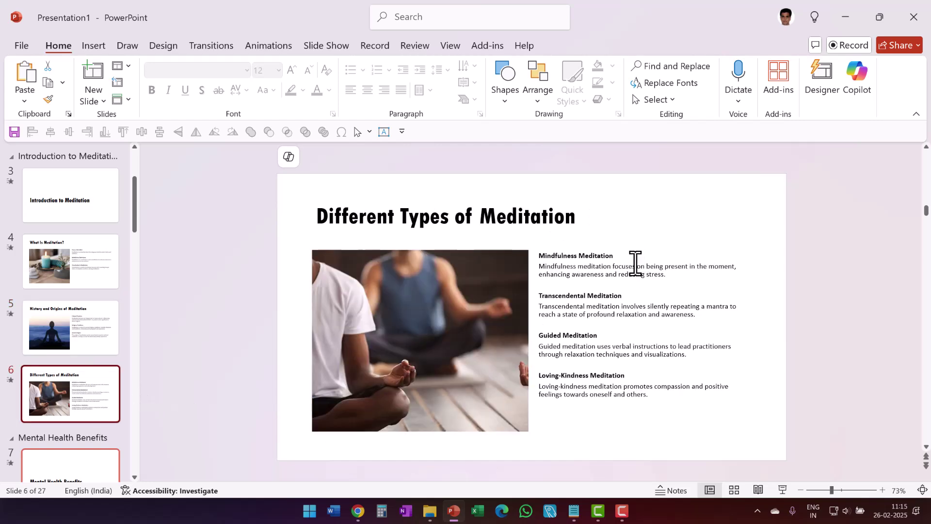
pyautogui.scroll(-2, 112, 456)
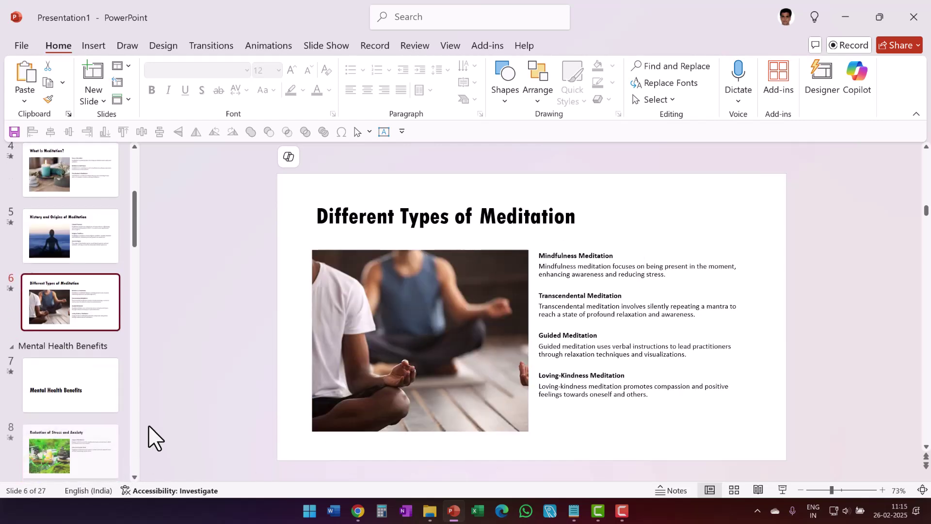
# Step: Review the deck in Slide Sorter, then open slide 13, 'Boosted Immune System'
pyautogui.click(83, 466)
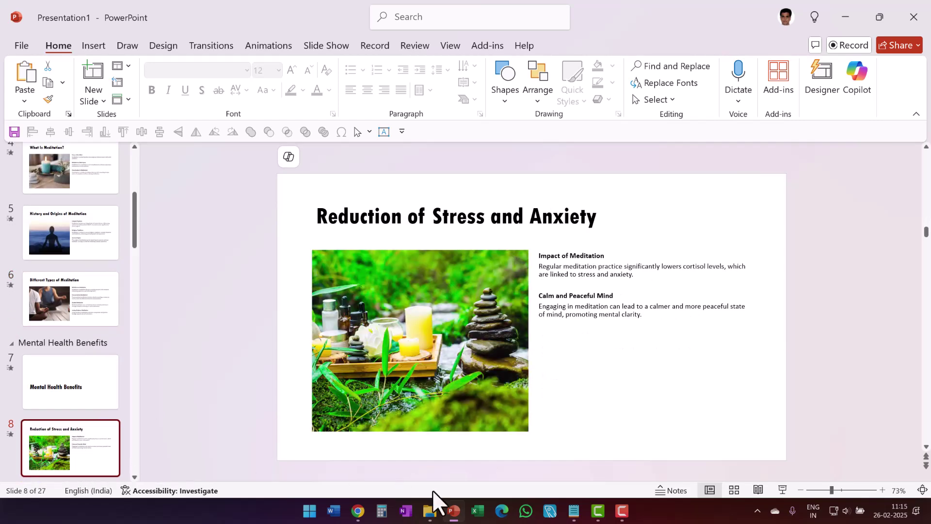
pyautogui.click(734, 490)
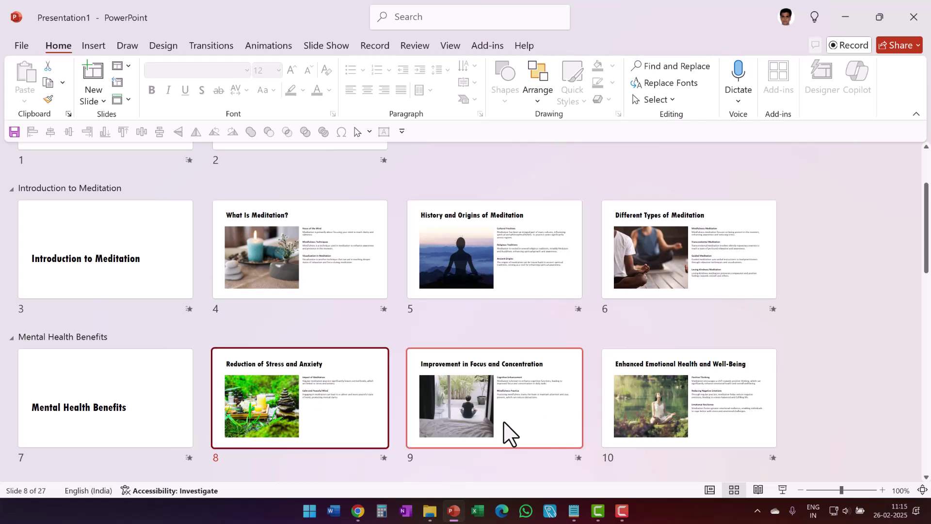
pyautogui.scroll(-6, 713, 426)
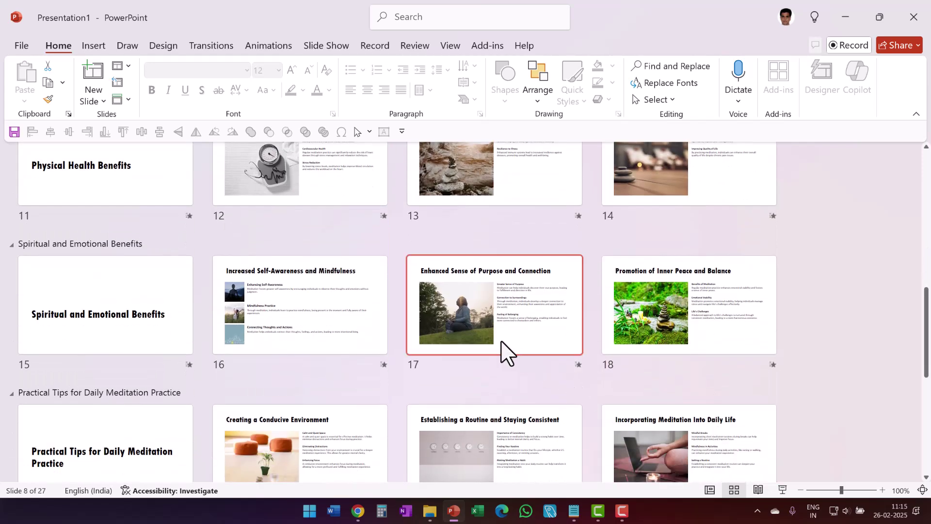
pyautogui.scroll(2, 499, 348)
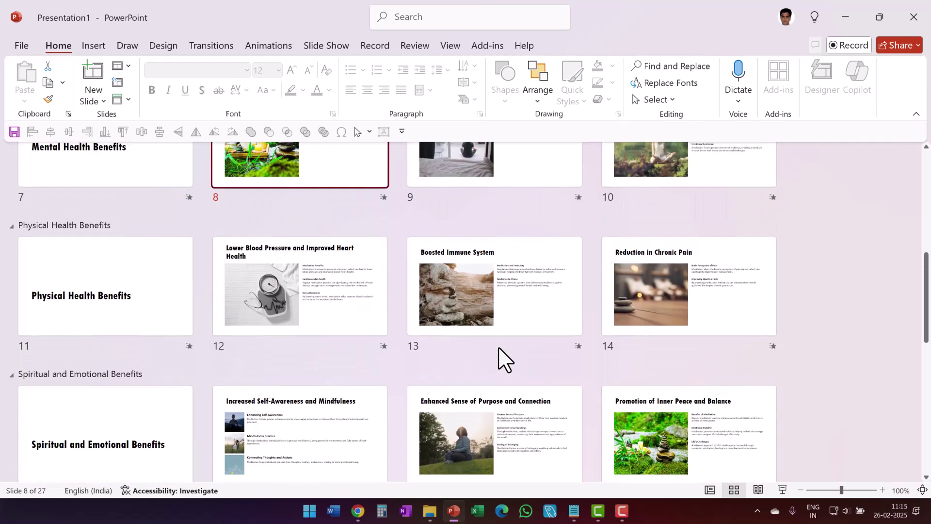
pyautogui.scroll(2, 499, 359)
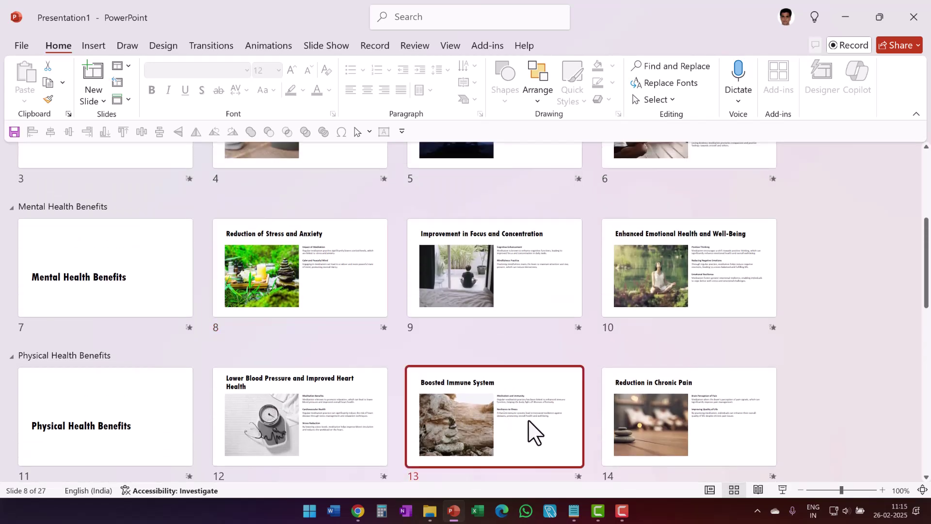
pyautogui.doubleClick(532, 432)
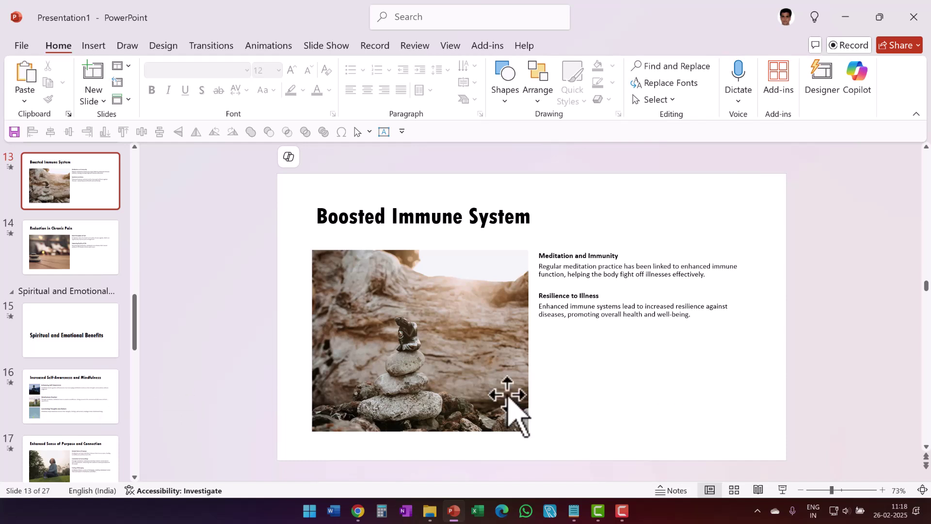
# Step: Delete the stacked-stones photo from slide 13
pyautogui.click(481, 370)
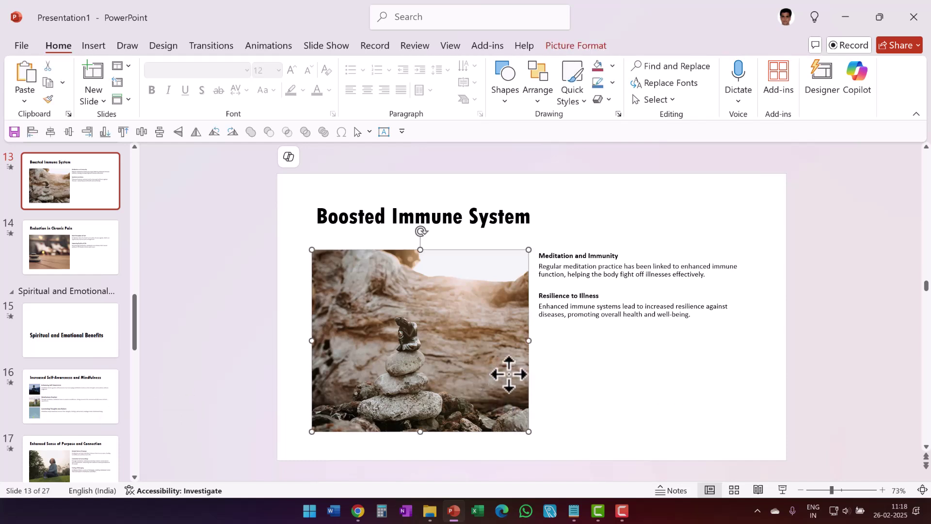
pyautogui.press('Delete')
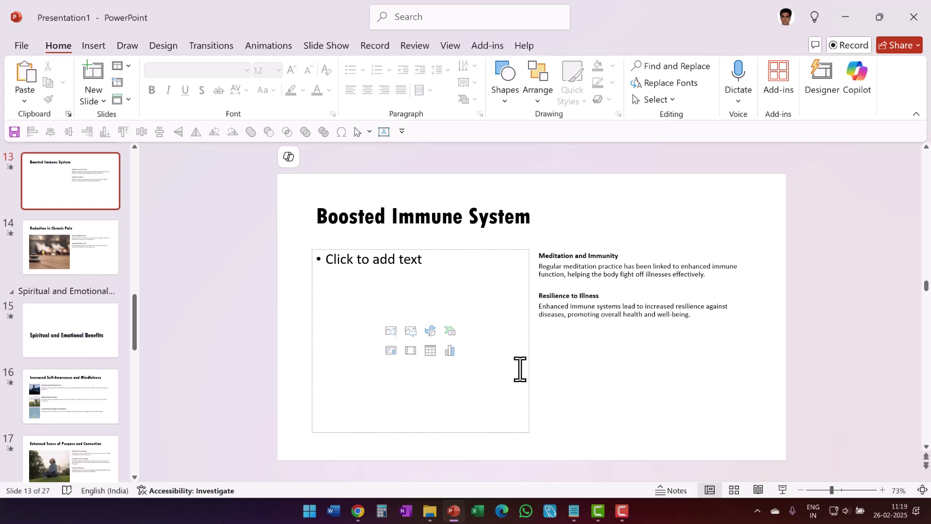
# Step: Review slides 9 through 13 up close, then return to the Slide Sorter grid
pyautogui.click(734, 490)
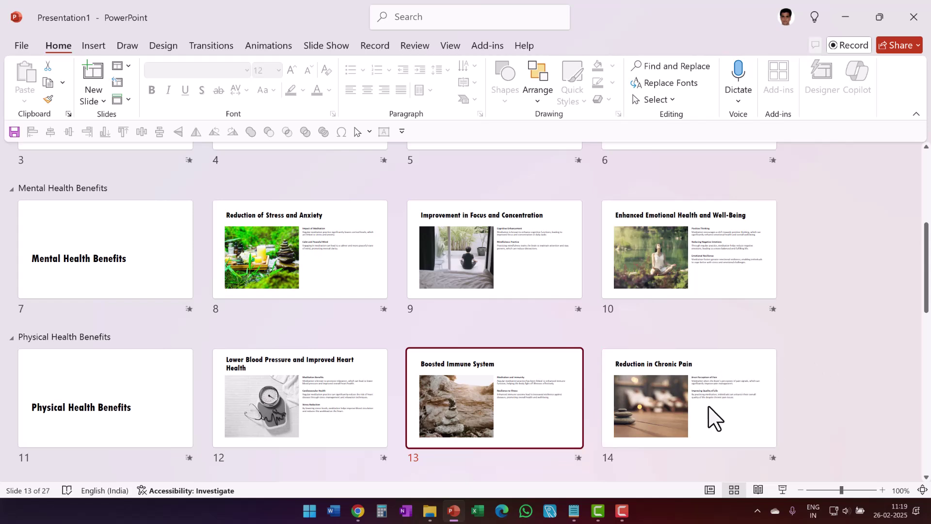
pyautogui.press('Up')
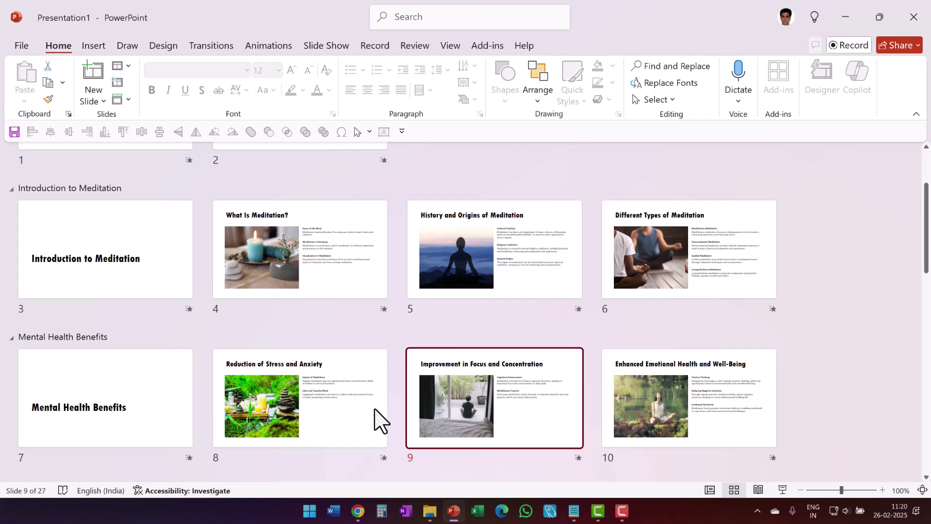
pyautogui.doubleClick(522, 413)
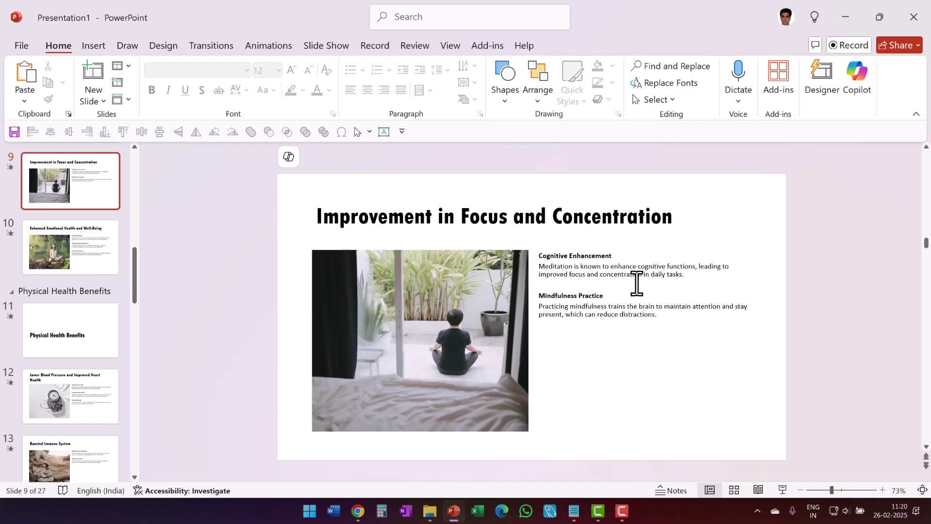
pyautogui.scroll(-1, 637, 282)
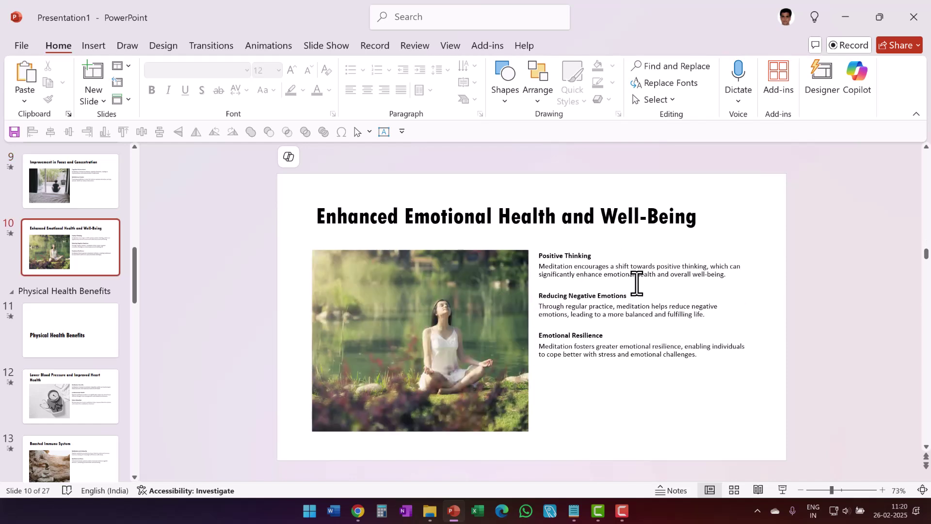
pyautogui.scroll(-1, 637, 282)
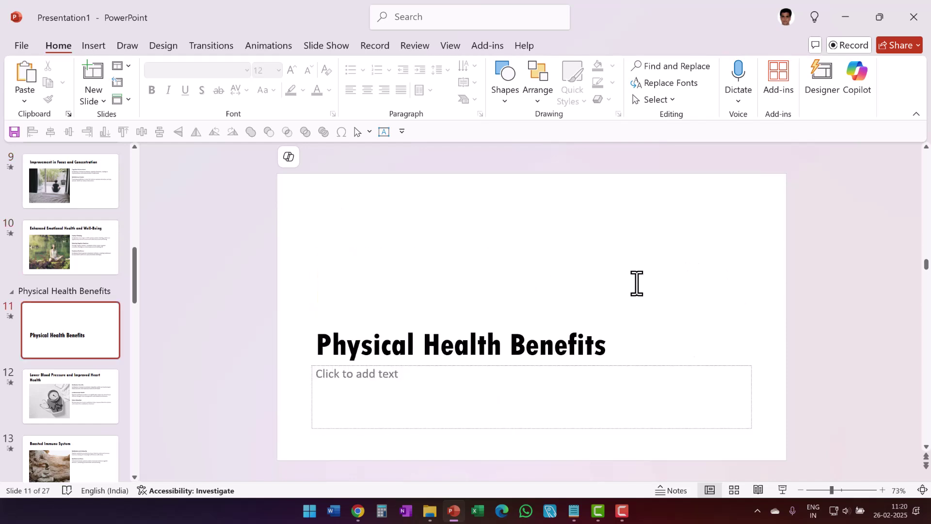
pyautogui.scroll(-2, 637, 283)
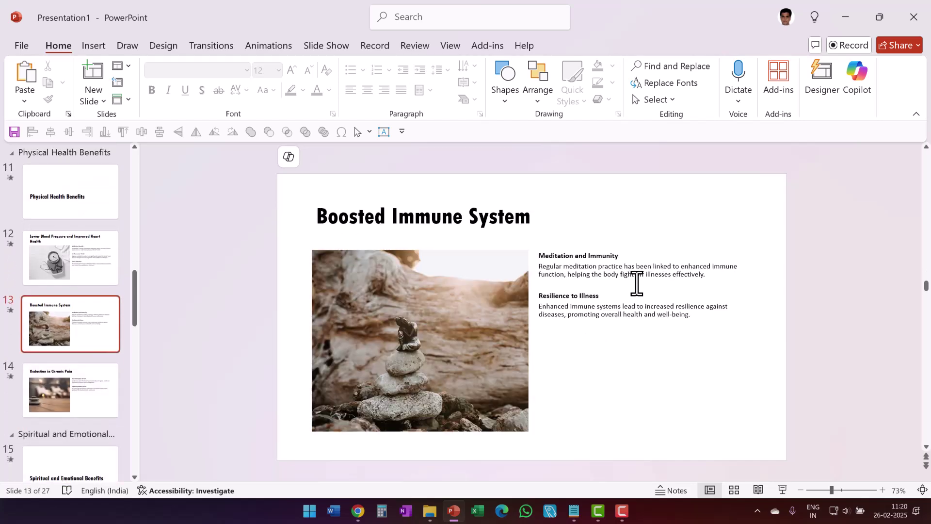
pyautogui.click(735, 489)
pyautogui.scroll(-3, 743, 354)
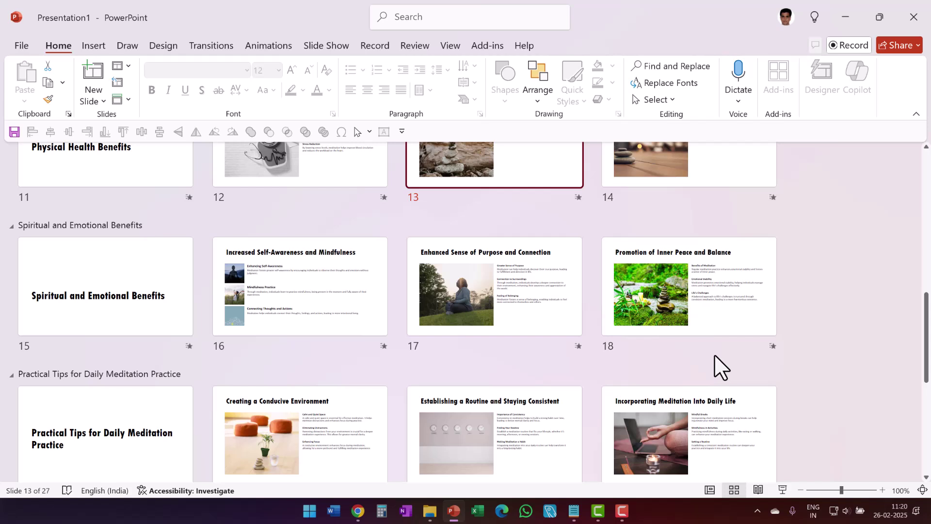
# Step: Glance at the boardroom-slides guide in Chrome, then return to PowerPoint's 27-slide grid
pyautogui.hotkey('alt', 'Tab')
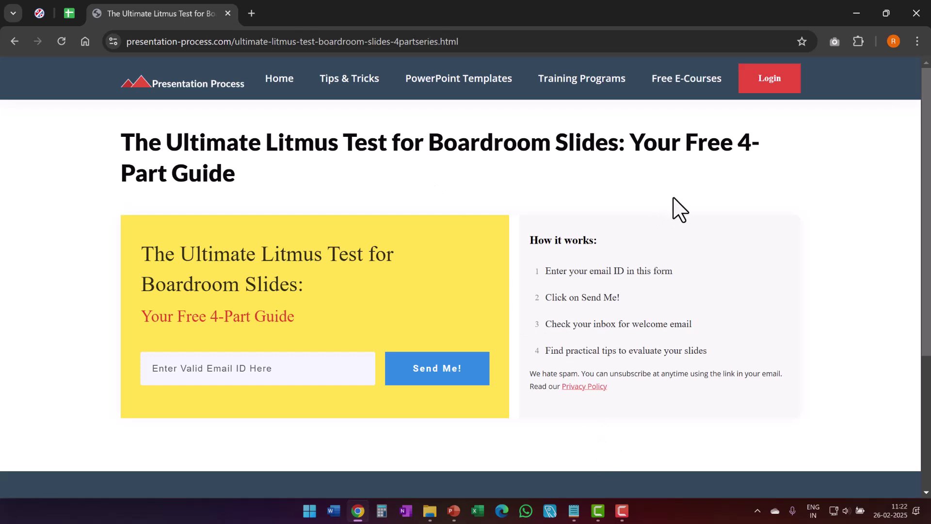
pyautogui.hotkey('alt', 'Tab')
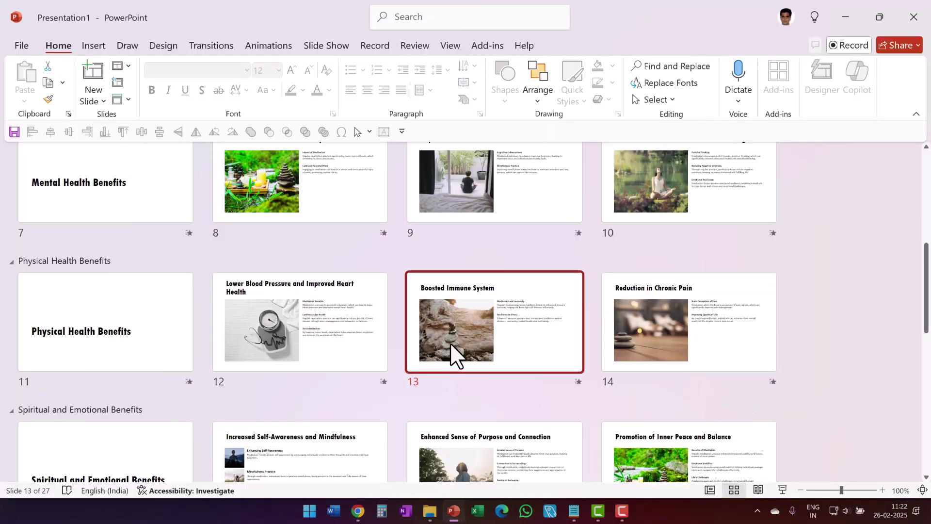
pyautogui.doubleClick(515, 359)
pyautogui.click(608, 273)
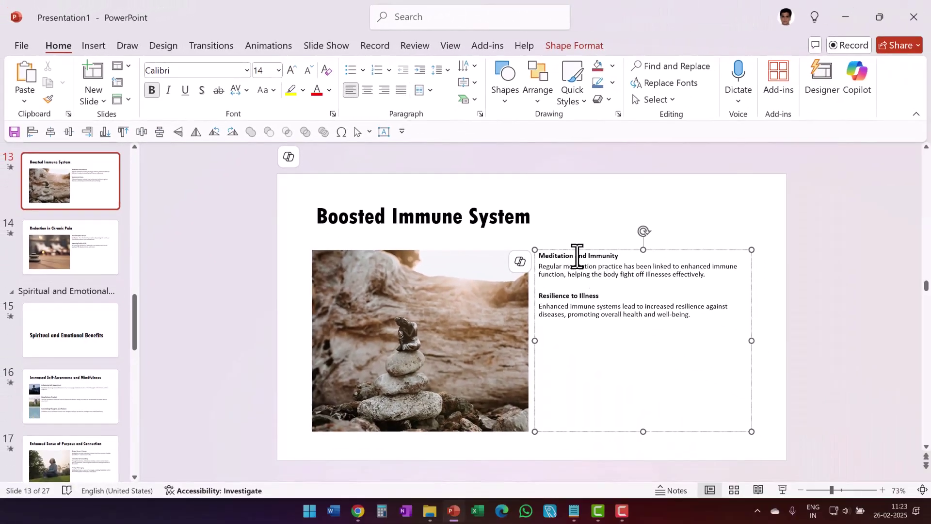
pyautogui.click(643, 275)
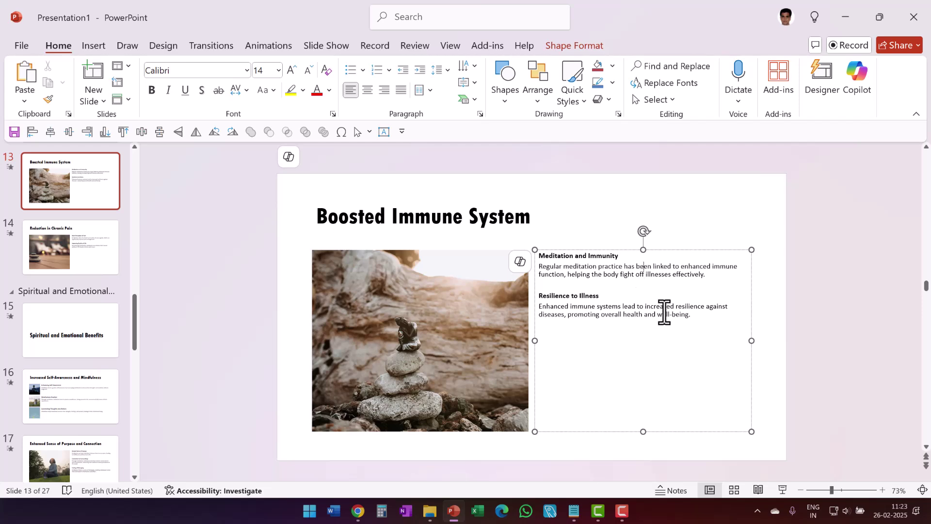
pyautogui.click(737, 490)
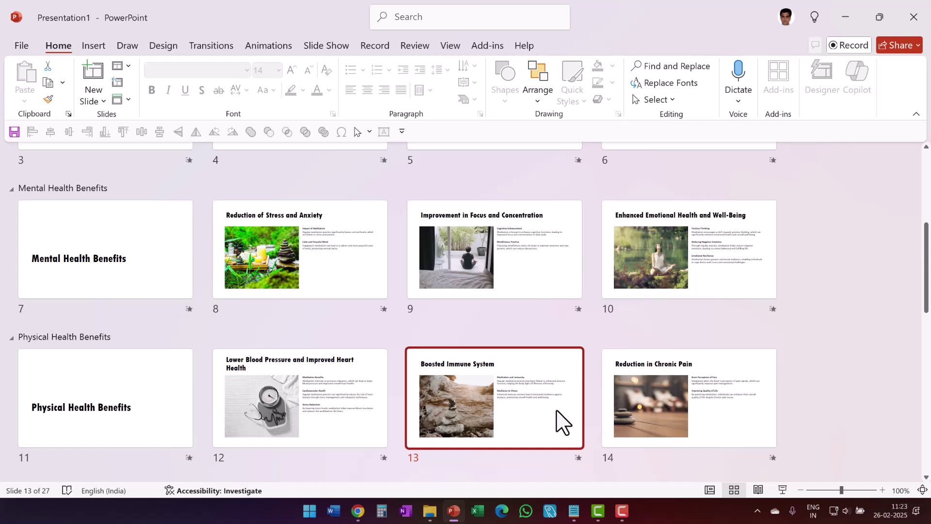
# Step: Open the Physical Health Benefits section slide and request Designer ideas for it
pyautogui.scroll(-5, 565, 374)
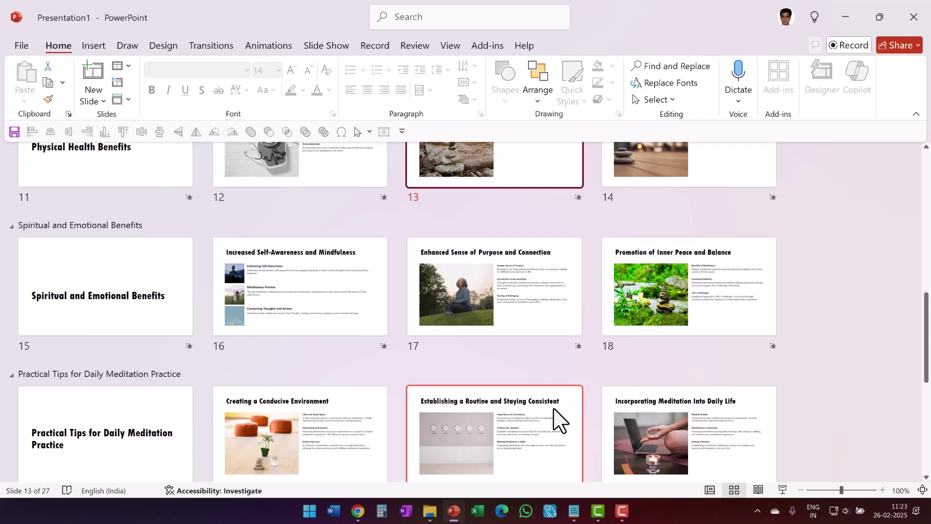
pyautogui.scroll(3, 822, 359)
pyautogui.press('Right')
pyautogui.press('Right')
pyautogui.press('Right')
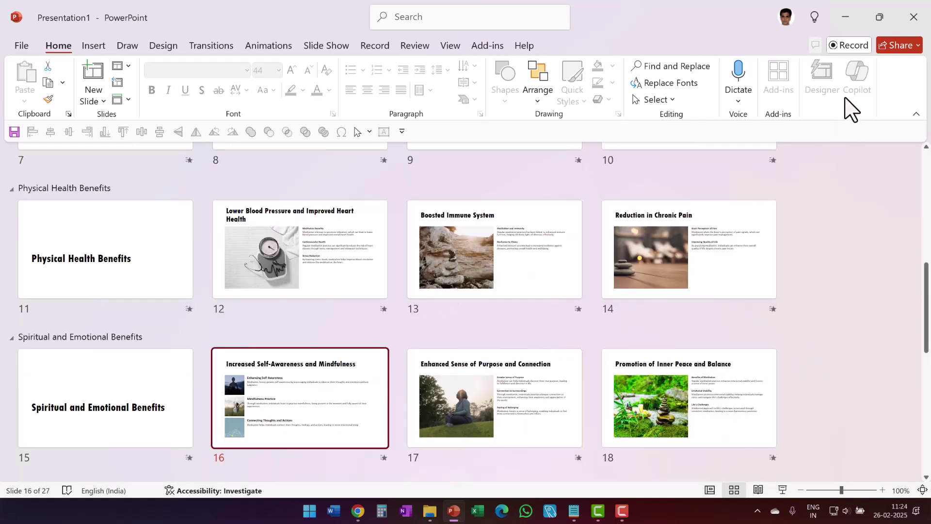
pyautogui.doubleClick(109, 260)
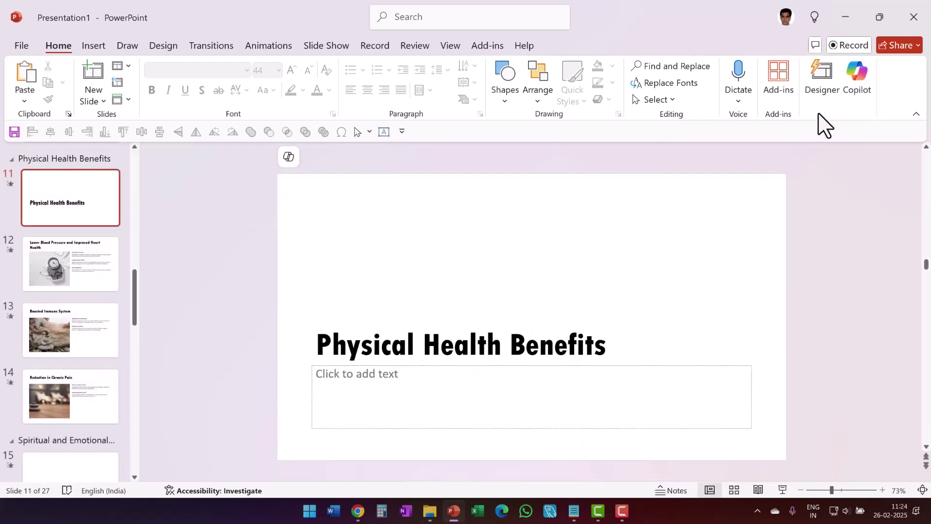
pyautogui.click(820, 77)
# Step: Inspect the Enhanced Emotional Health and Well-Being slide, return to the grid, and switch to ChatGPT
pyautogui.click(734, 489)
pyautogui.doubleClick(732, 266)
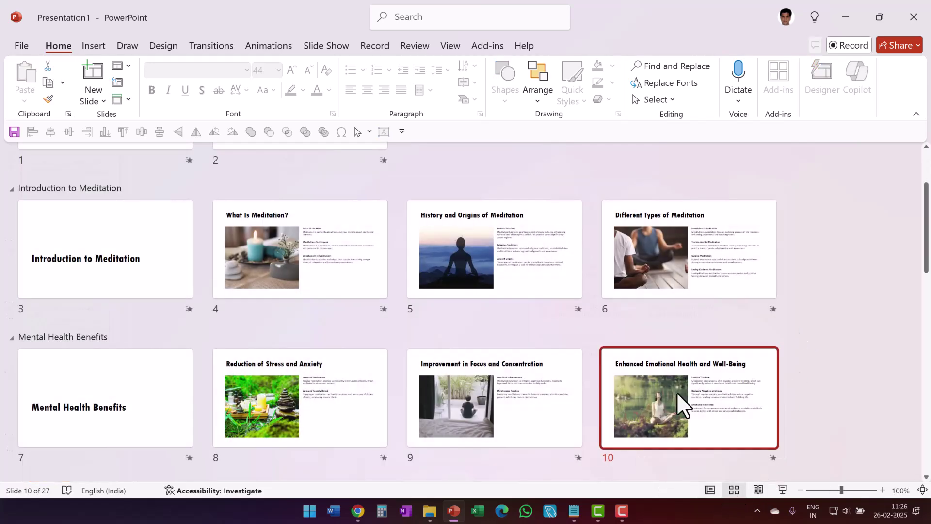
pyautogui.click(734, 490)
pyautogui.scroll(-5, 693, 402)
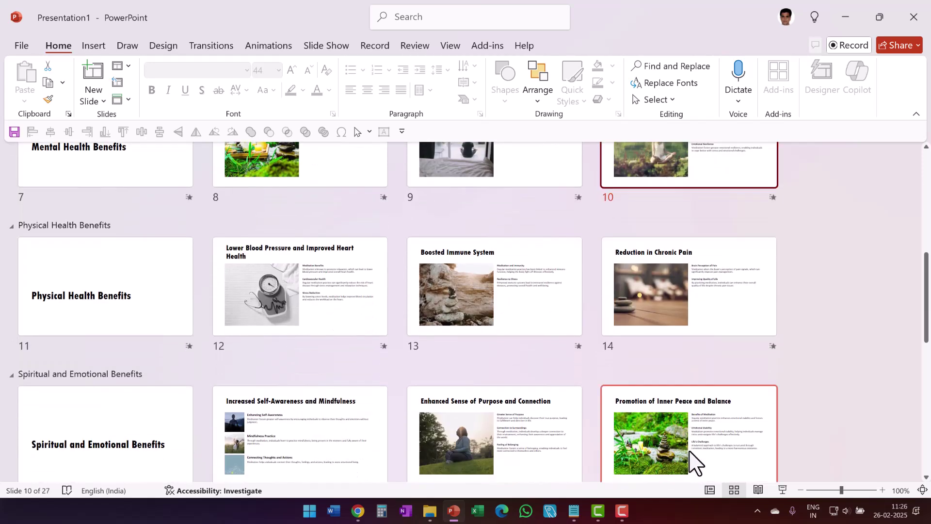
pyautogui.scroll(7, 691, 449)
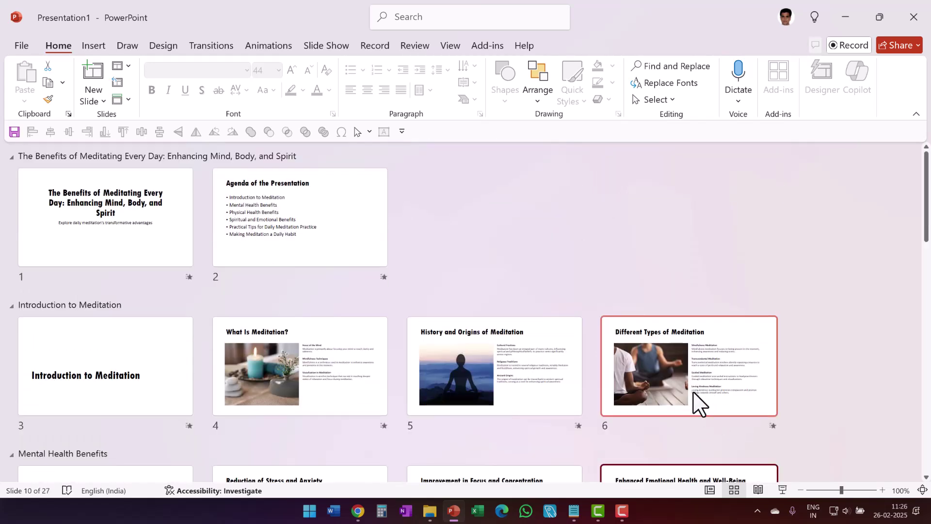
pyautogui.hotkey('alt', 'Tab')
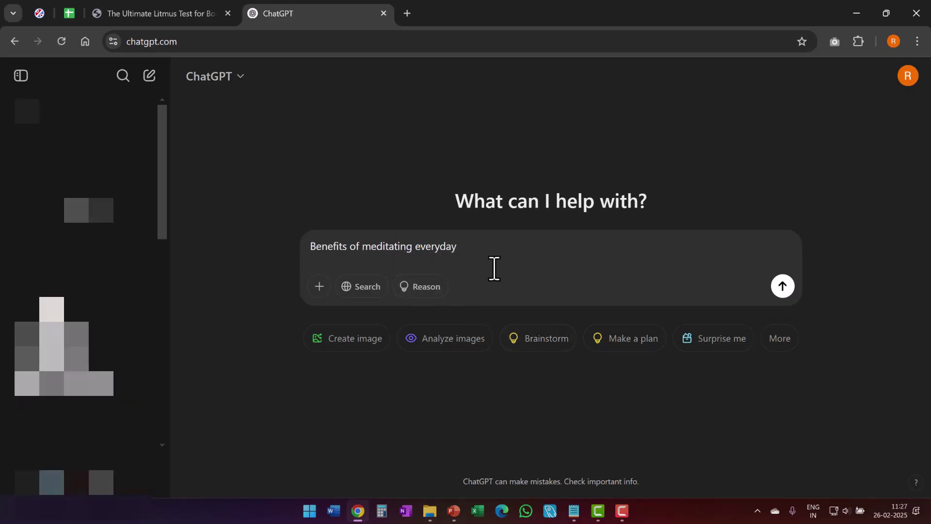
# Step: Send 'Benefits of meditating everyday', read the reply, and paste the six-slide follow-up request
pyautogui.click(783, 287)
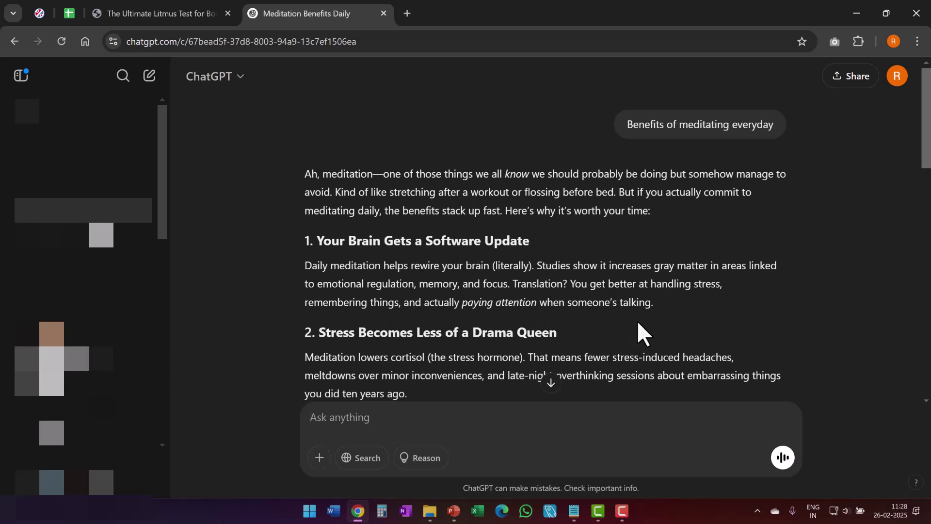
pyautogui.scroll(-1, 636, 333)
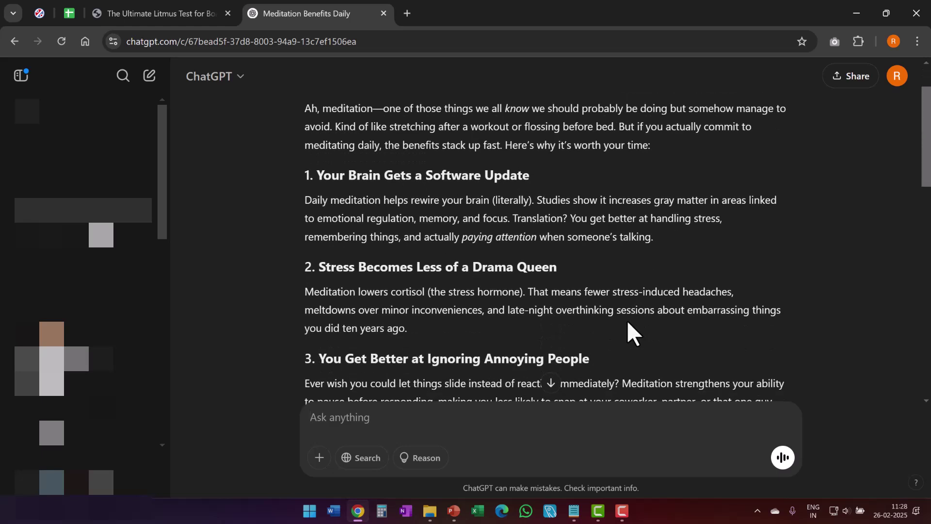
pyautogui.scroll(-3, 627, 319)
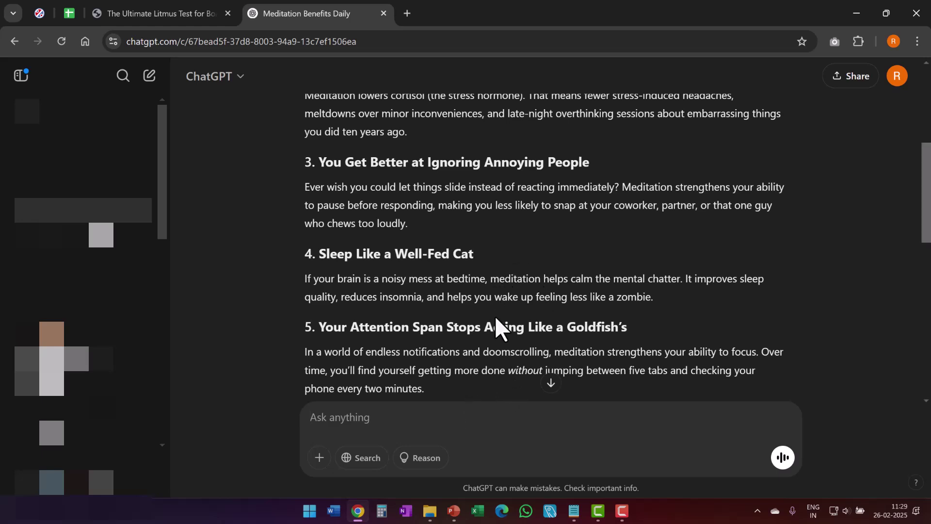
pyautogui.write('Give me a set of 6 slides on the benefits of meditating everyday')
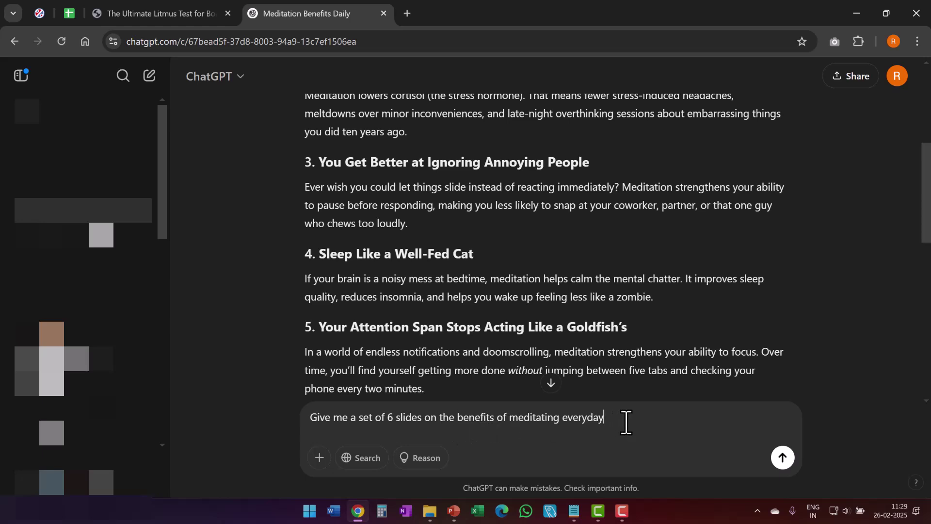
# Step: Send the six-slide request and read through ChatGPT's meditation slide outline
pyautogui.click(782, 457)
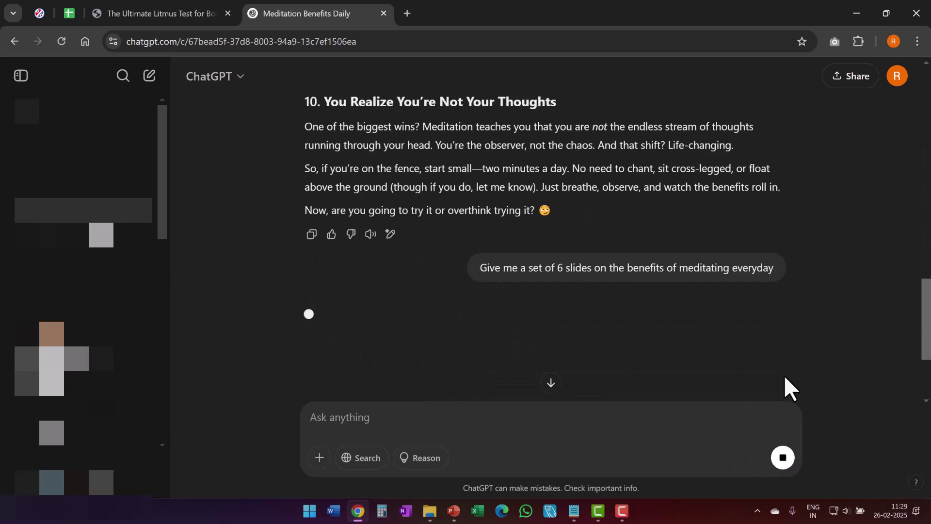
pyautogui.scroll(-4, 881, 334)
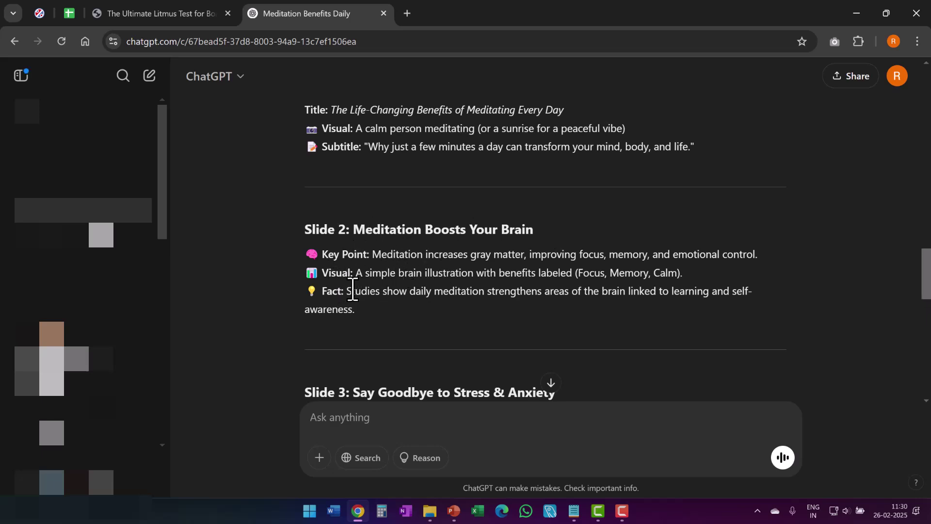
pyautogui.scroll(-10, 491, 281)
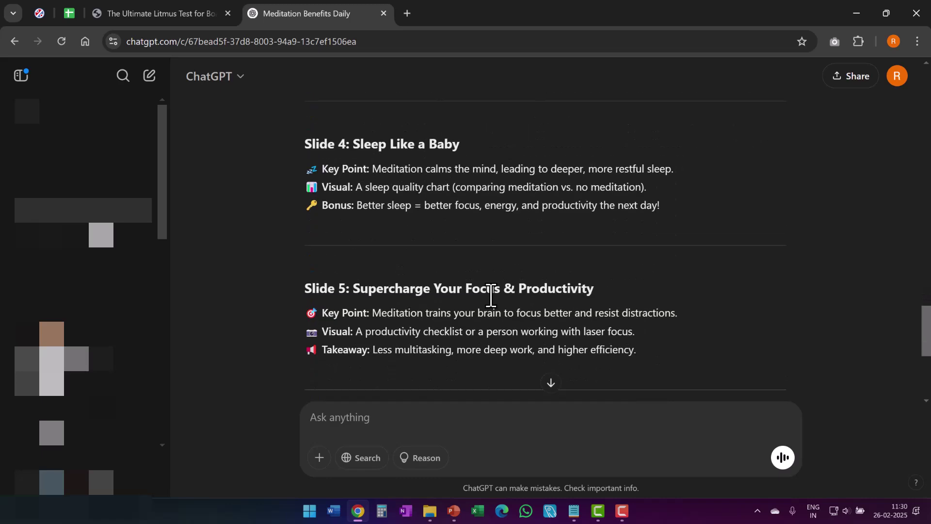
pyautogui.scroll(-3, 501, 326)
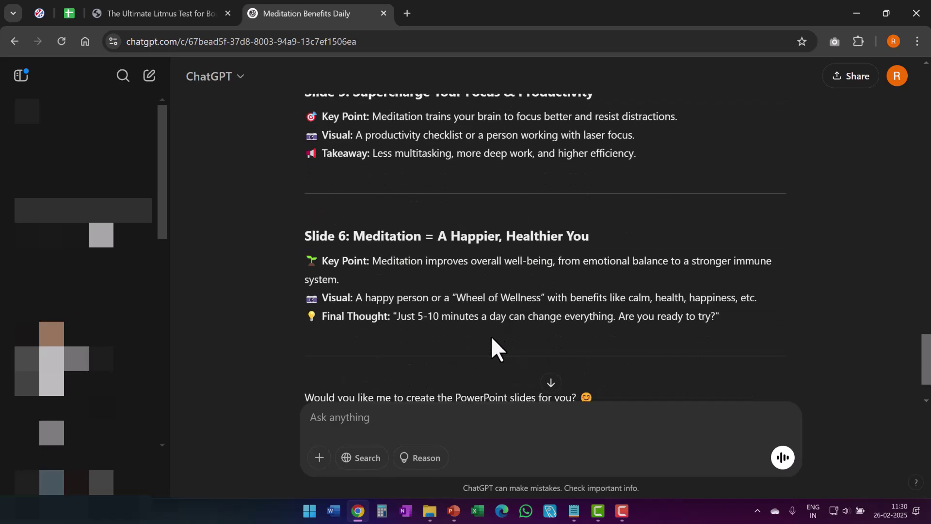
pyautogui.scroll(-2, 491, 335)
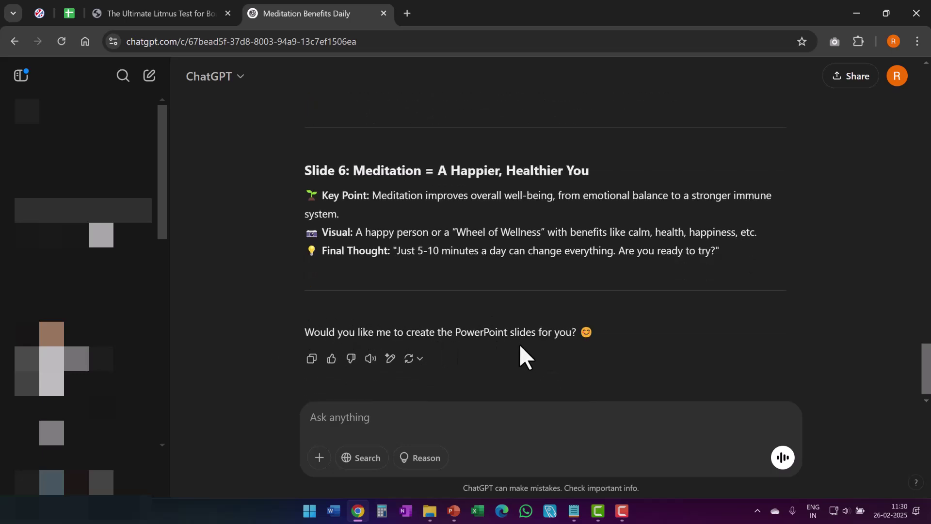
# Step: Confirm with 'Yes' to build the file, then open the generated Meditation_Benefits.pptx
pyautogui.write('Yes')
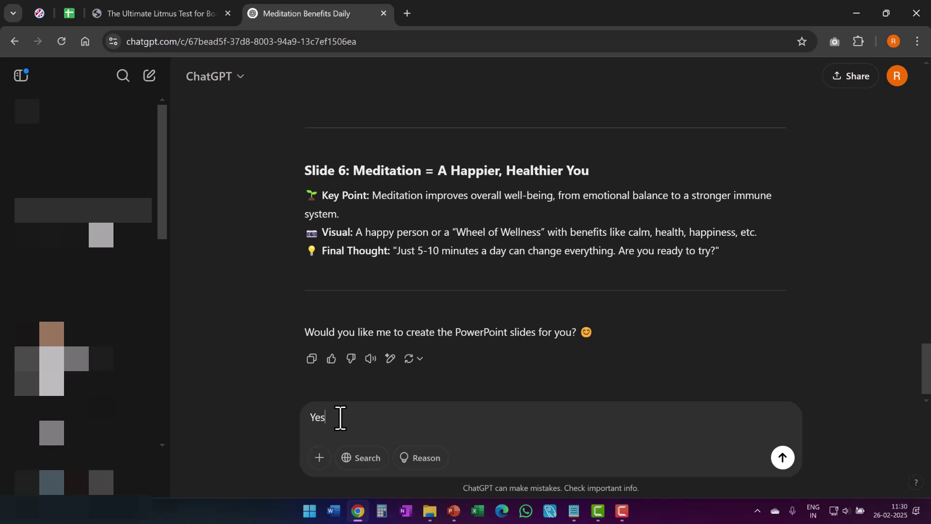
pyautogui.press('Return')
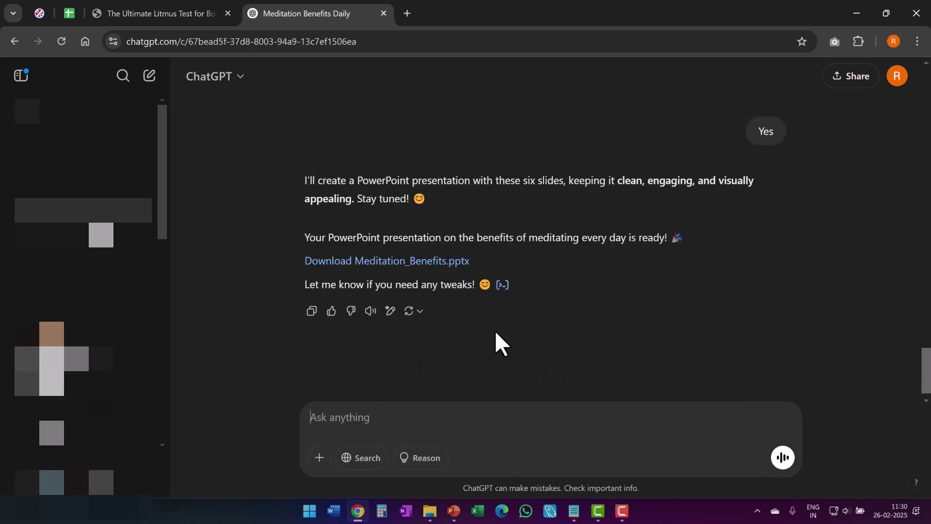
pyautogui.click(418, 266)
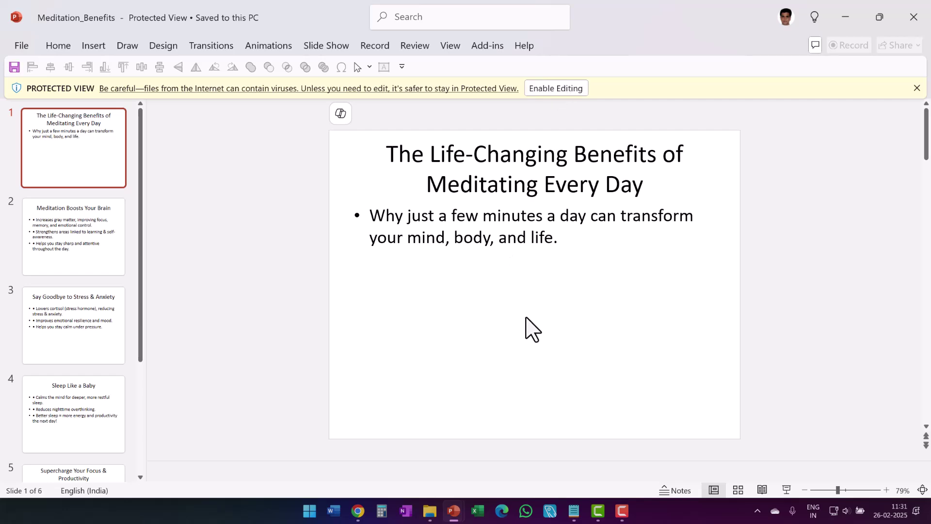
# Step: Enable editing, set the slide size to Widescreen (16:9), and apply the Facet theme
pyautogui.click(574, 89)
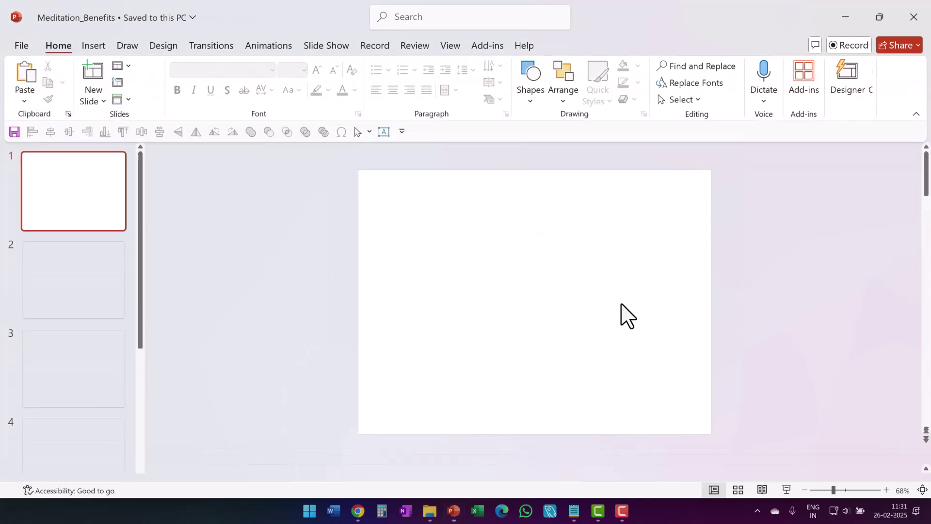
pyautogui.click(165, 48)
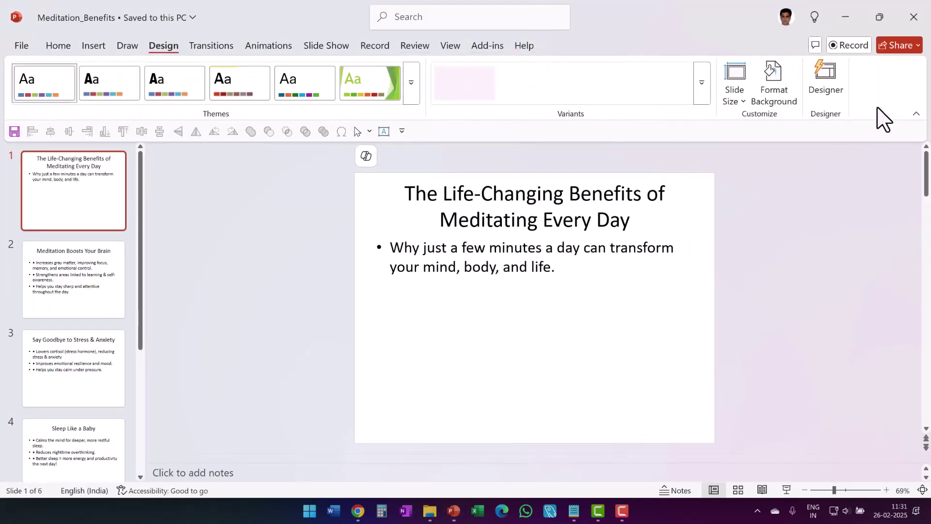
pyautogui.click(742, 100)
pyautogui.click(761, 152)
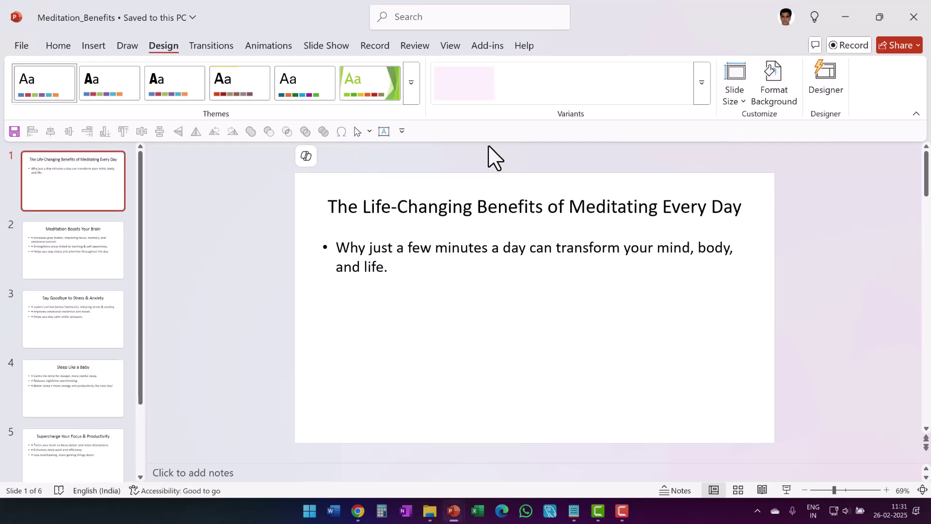
pyautogui.click(353, 89)
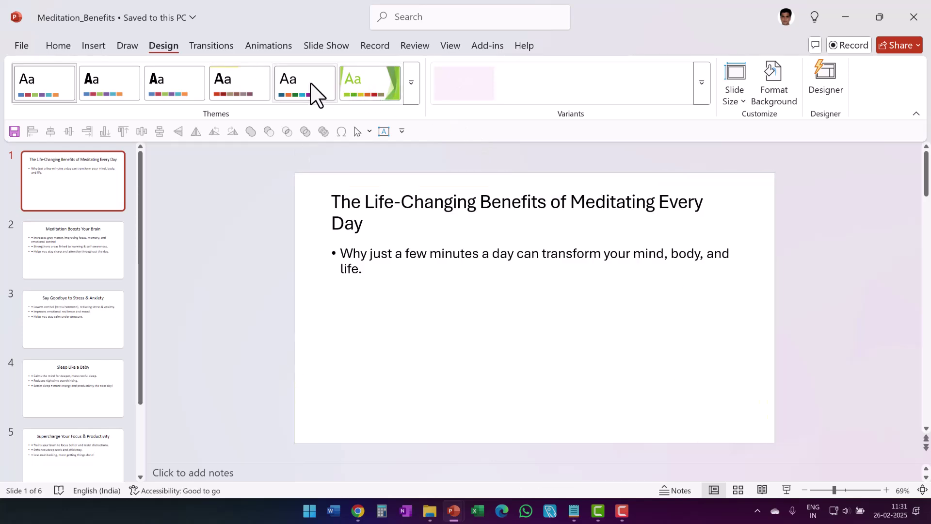
# Step: Apply the Designer thermometer-and-sky photo design to slide 1
pyautogui.click(829, 79)
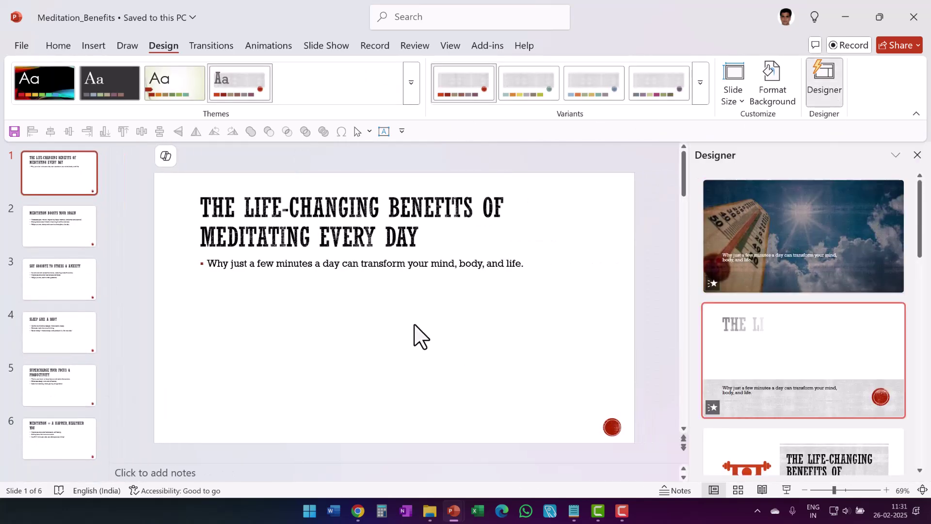
pyautogui.scroll(-1, 811, 358)
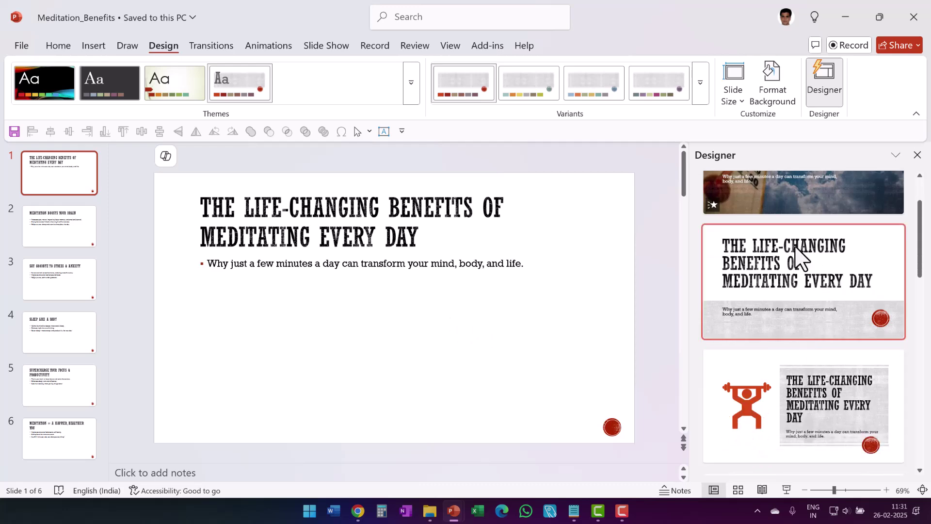
pyautogui.scroll(1, 776, 262)
pyautogui.click(832, 243)
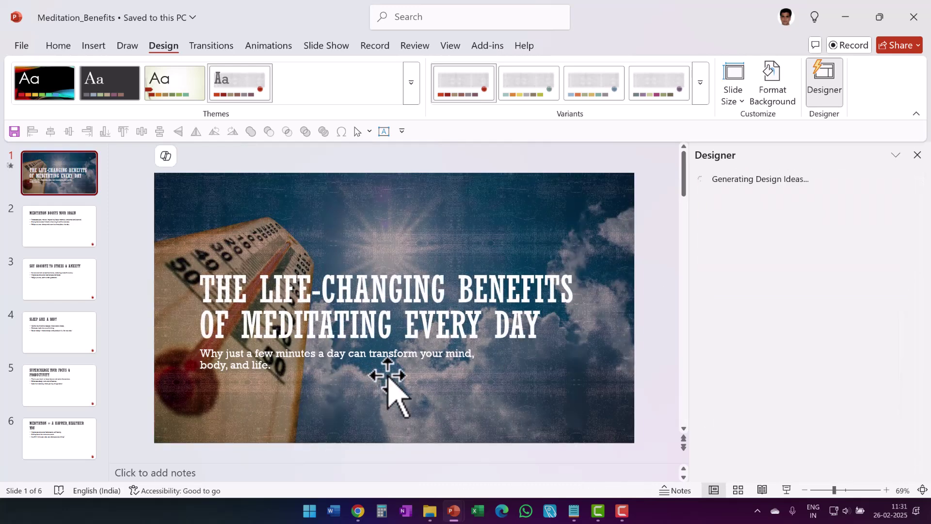
# Step: Turn the bullets on slides 5 and 6 into Designer icon layouts
pyautogui.click(36, 396)
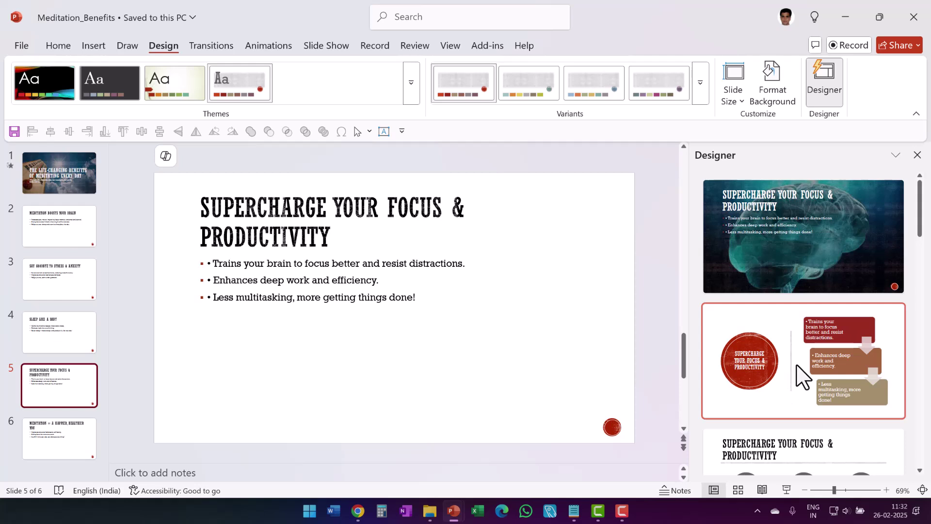
pyautogui.scroll(-2, 798, 380)
pyautogui.click(794, 378)
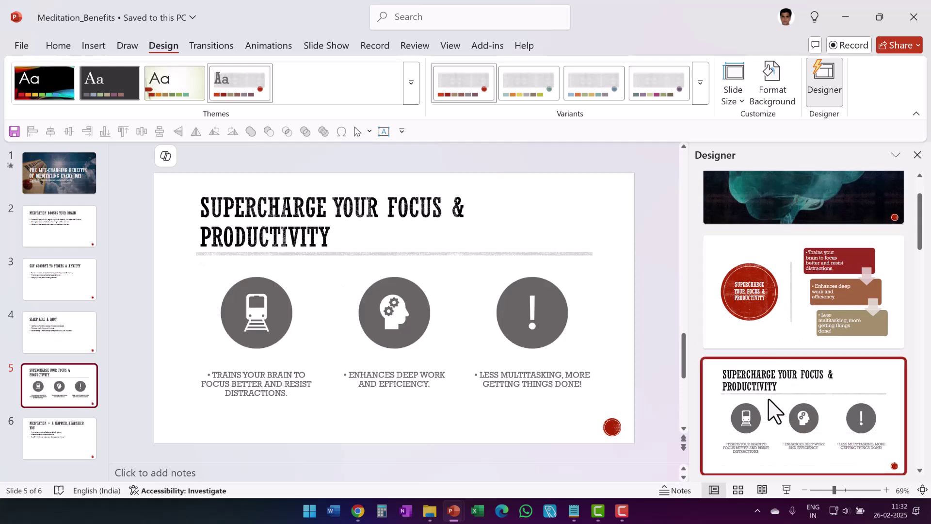
pyautogui.click(88, 430)
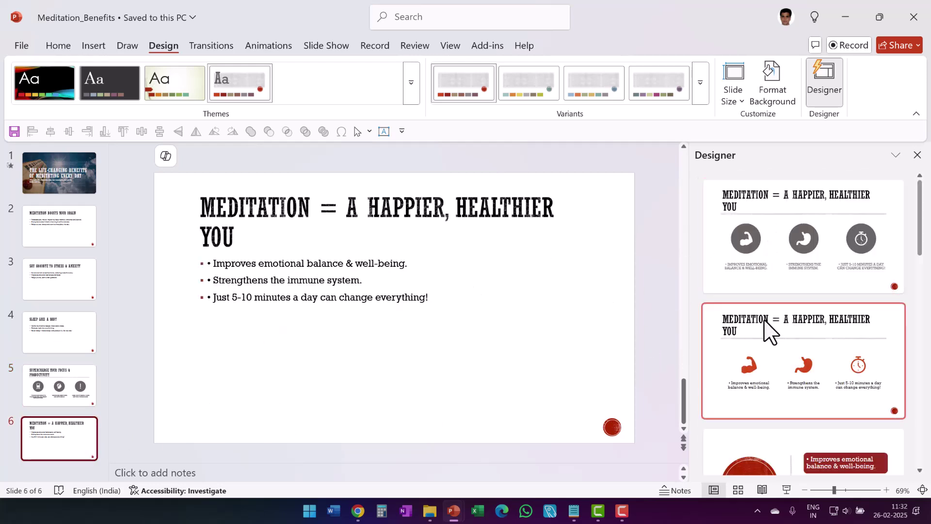
pyautogui.click(807, 360)
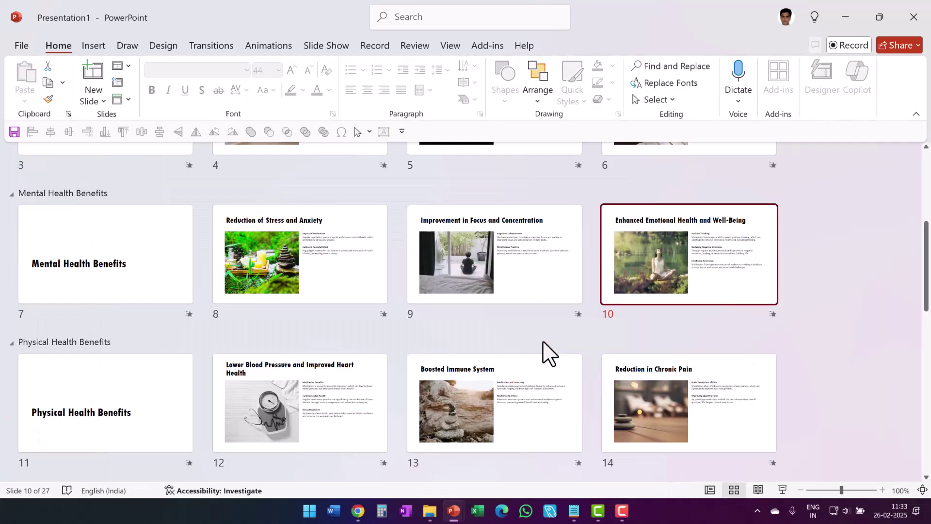
# Step: Scroll through Presentation1's slide grid, then bring up the Presentation Process guide page in Chrome
pyautogui.scroll(5, 505, 344)
pyautogui.scroll(-10, 505, 343)
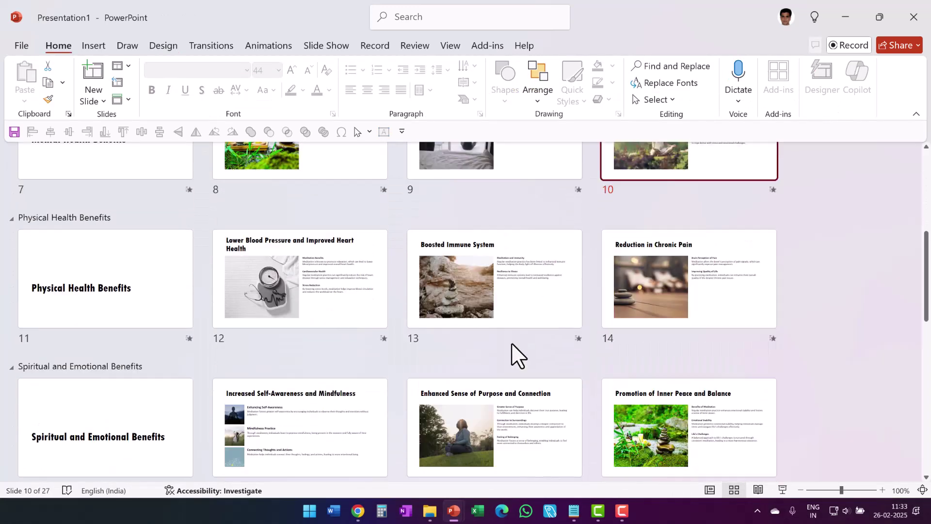
pyautogui.scroll(-2, 516, 355)
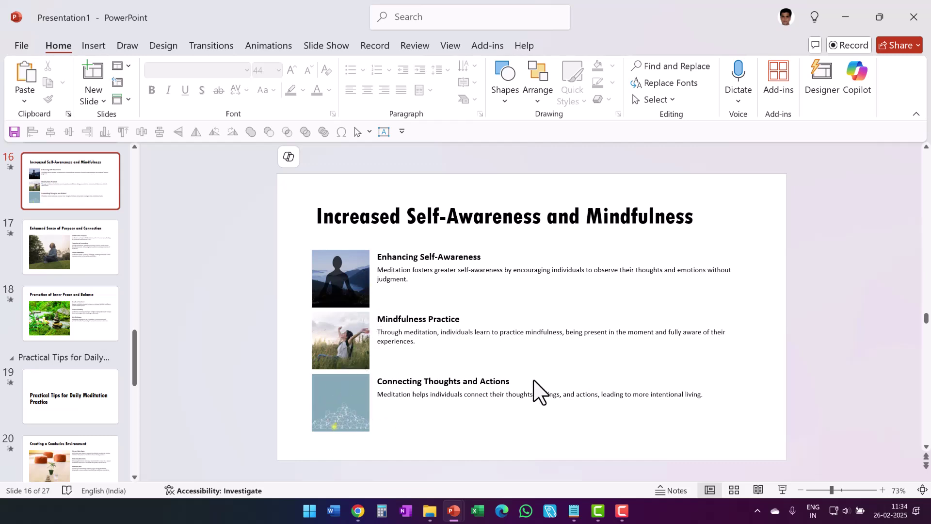
pyautogui.hotkey('alt', 'Tab')
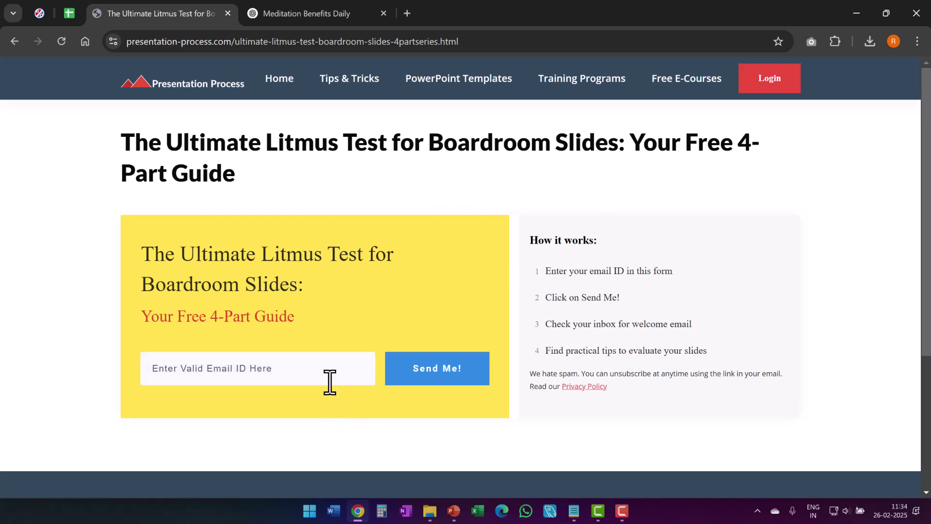
# Step: Move to the tab showing the Presentation Process YouTube channel's Playlists
pyautogui.hotkey('ctrl', 'Tab')
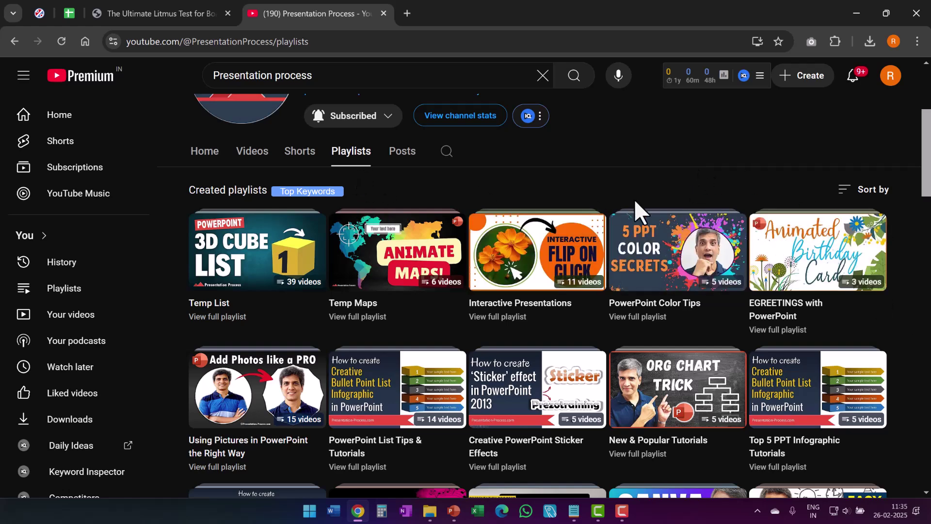
# Step: Scroll through the channel's playlists, such as 'PowerPoint Animation' (179 videos) and 'Medical Presentations'
pyautogui.scroll(-1, 907, 274)
pyautogui.scroll(-1, 906, 275)
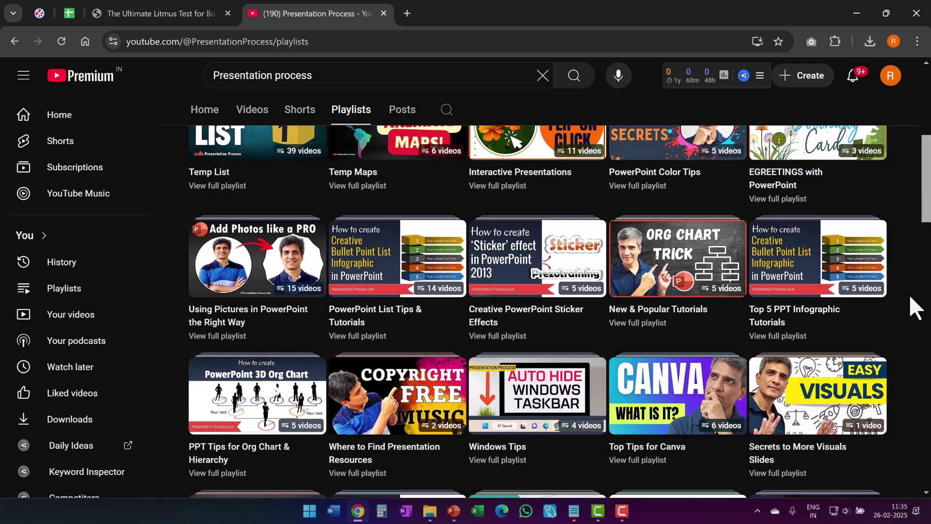
pyautogui.scroll(-1, 910, 296)
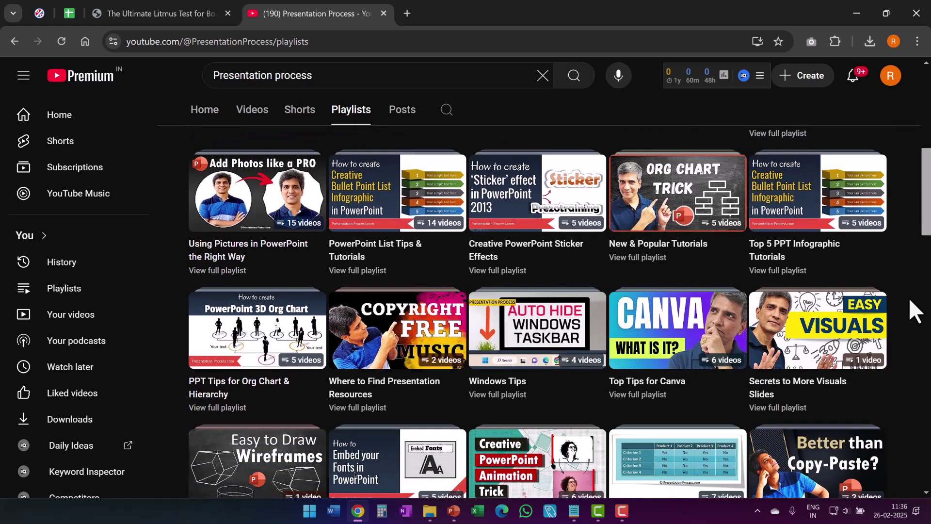
pyautogui.scroll(-6, 909, 290)
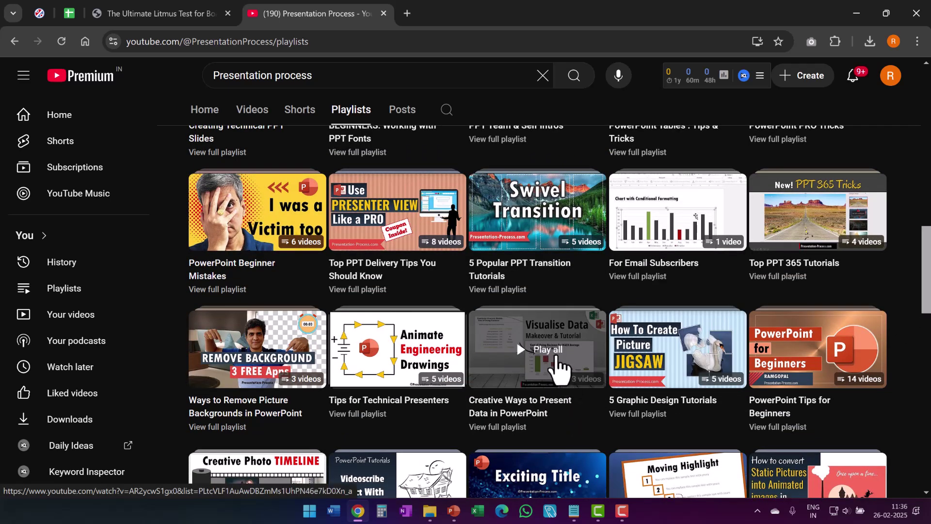
pyautogui.scroll(-10, 924, 344)
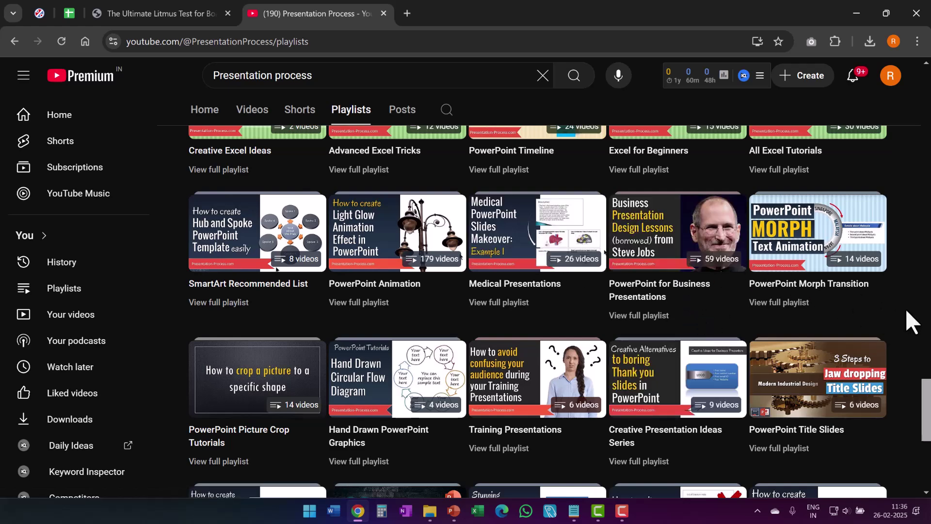
# Step: Return to Presentation1 in PowerPoint, showing slide 16 'Increased Self-Awareness and Mindfulness'
pyautogui.hotkey('alt', 'Tab')
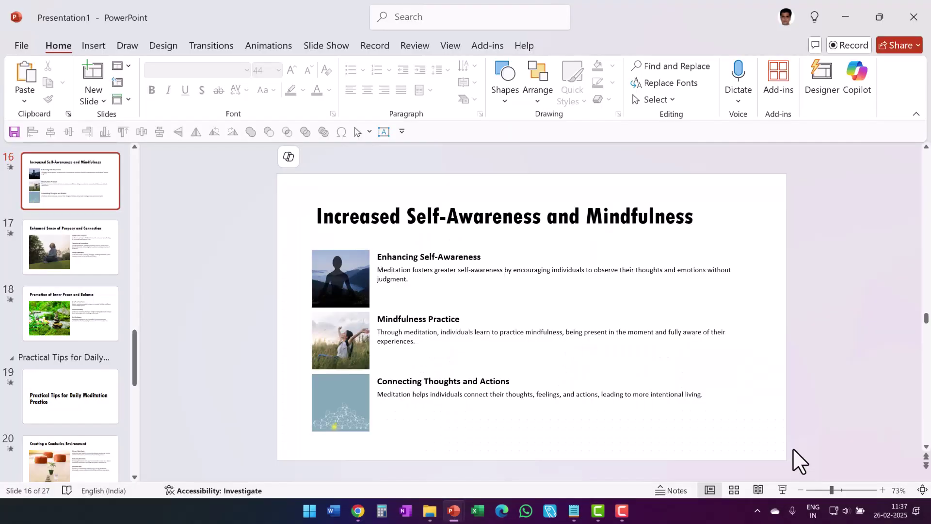